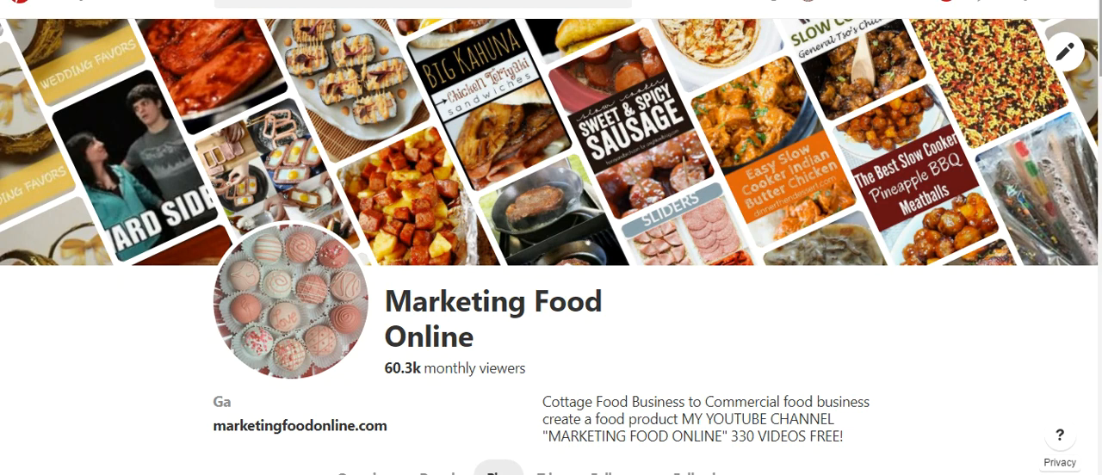
Step: Start promoting the Gold Wedding Favors Chocolate cookie pin located next to the chocolate covered pretzel rods pin
scroll(551, 246, down, 2)
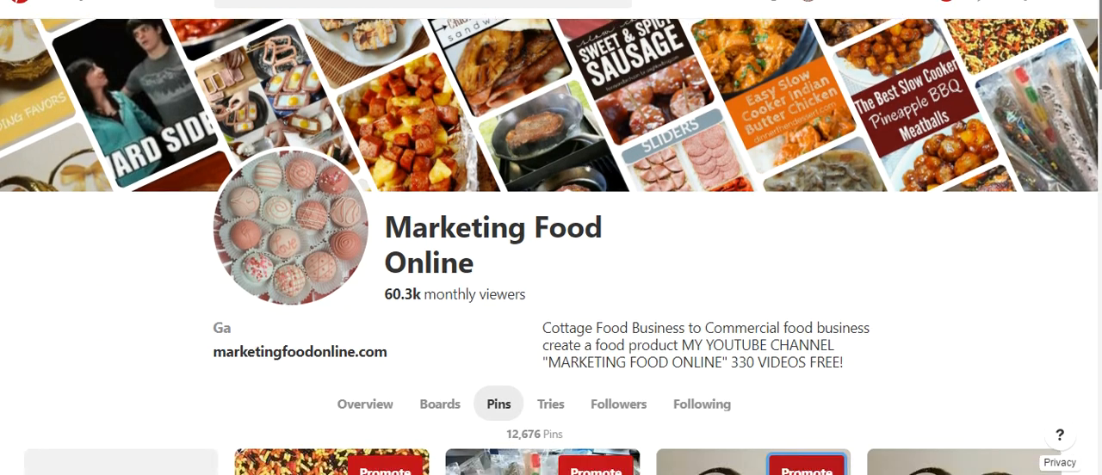
scroll(551, 246, up, 1)
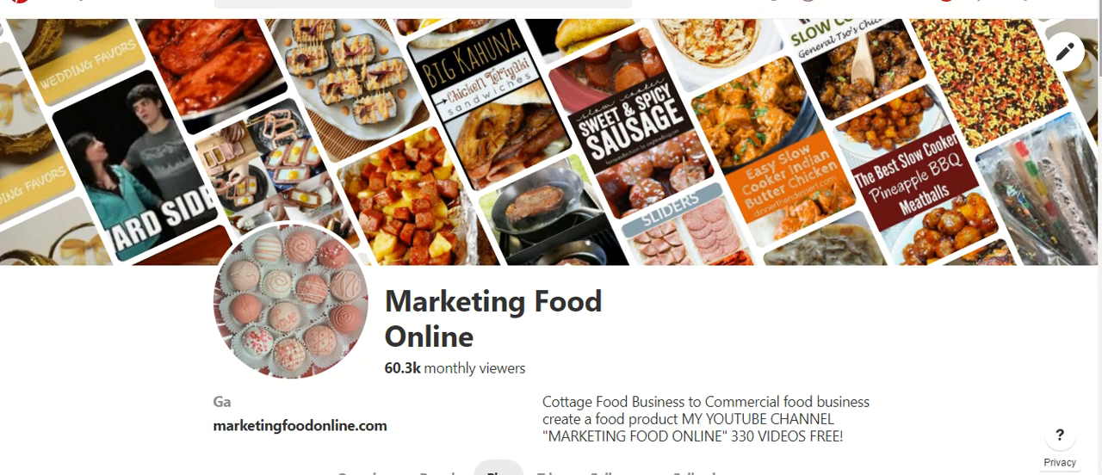
scroll(551, 259, down, 1)
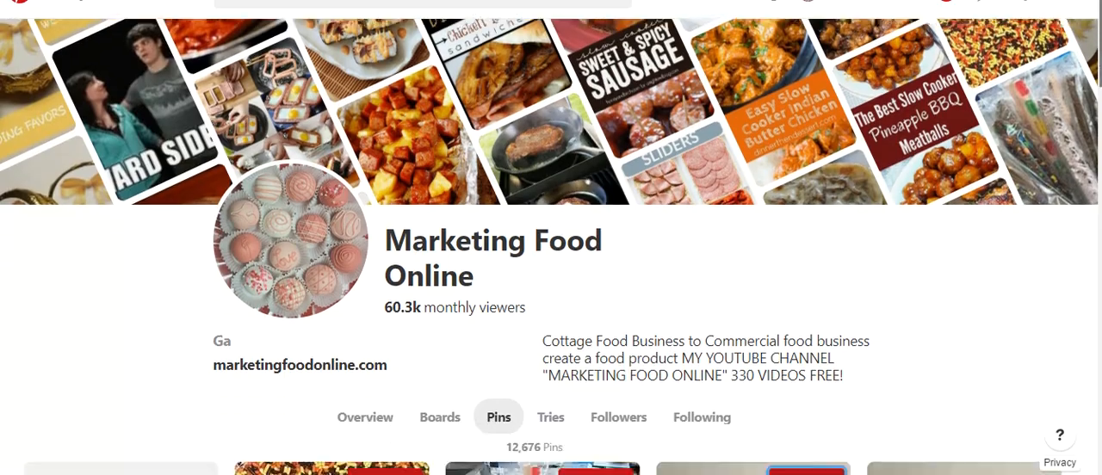
scroll(551, 259, down, 2)
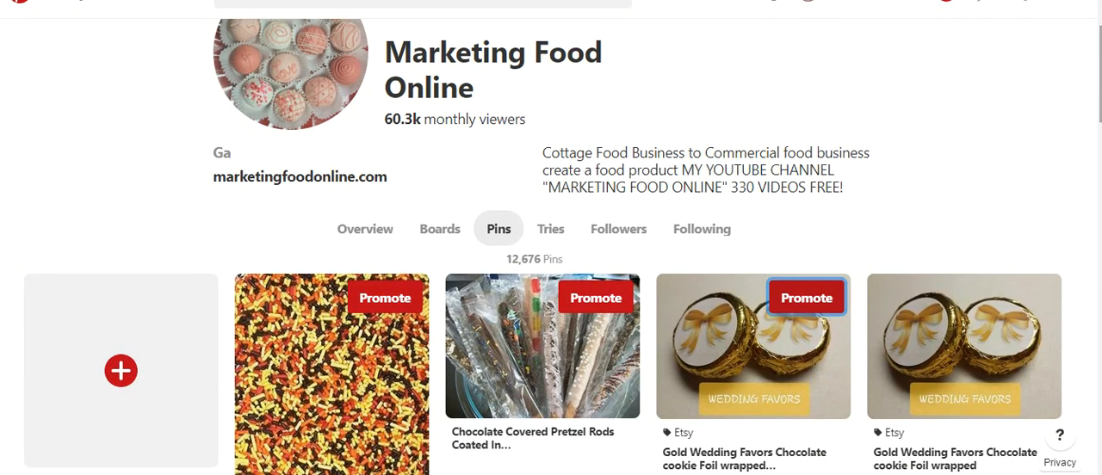
scroll(551, 259, up, 1)
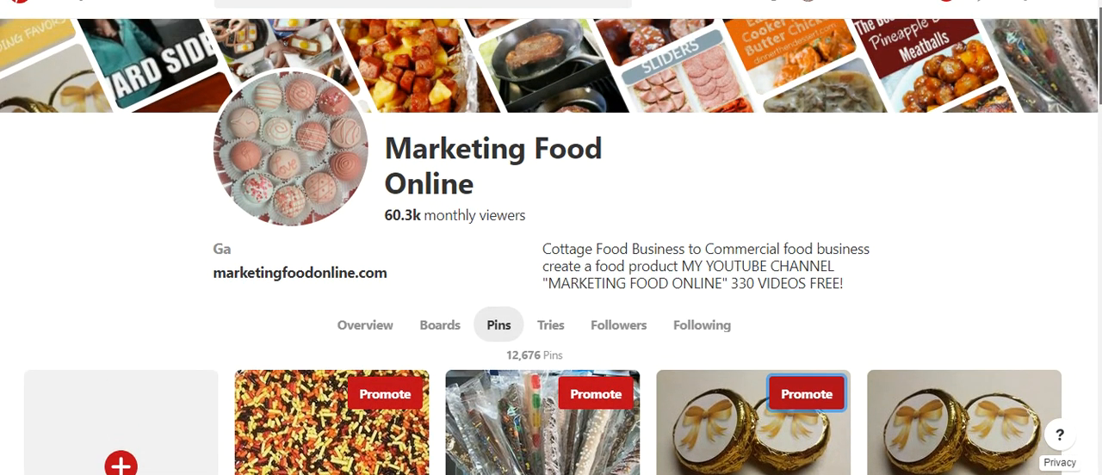
scroll(551, 258, down, 3)
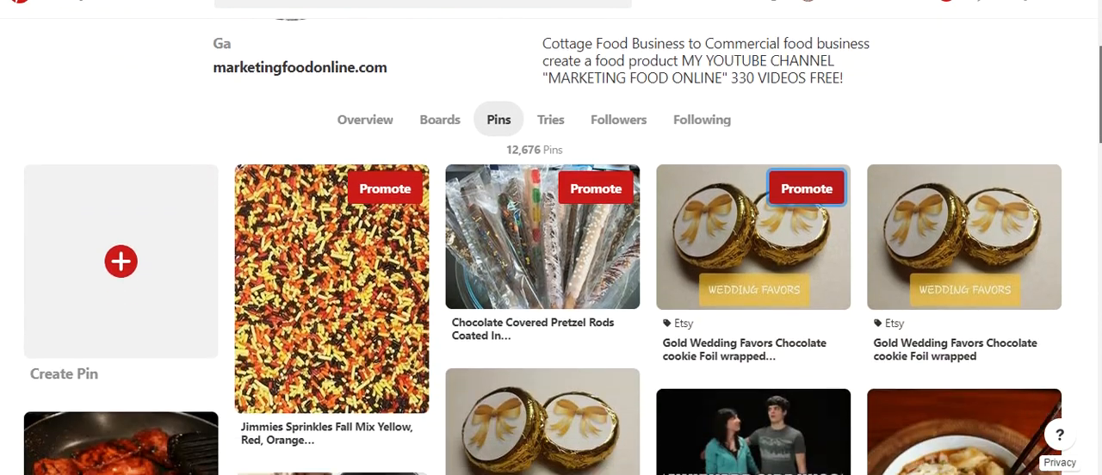
scroll(1074, 117, down, 1)
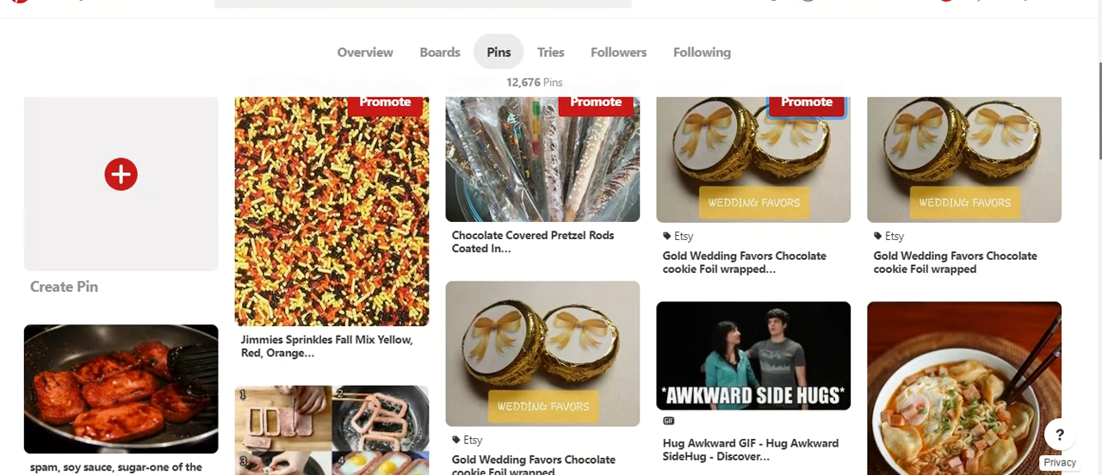
scroll(792, 344, up, 2)
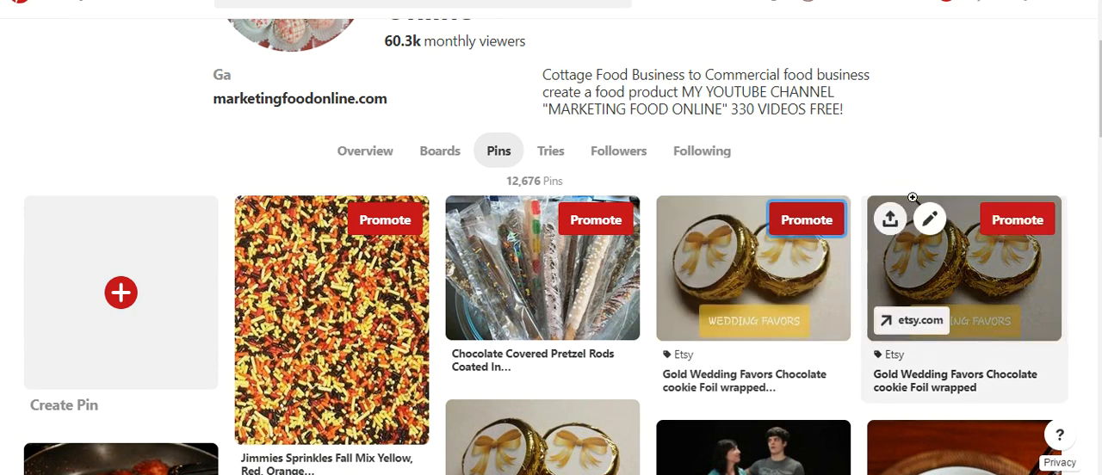
scroll(1099, 86, up, 1)
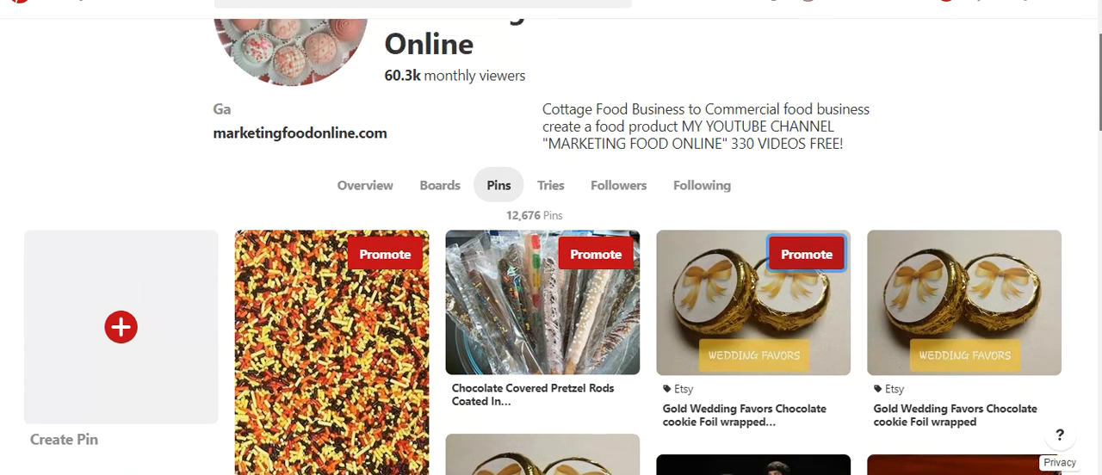
click(807, 255)
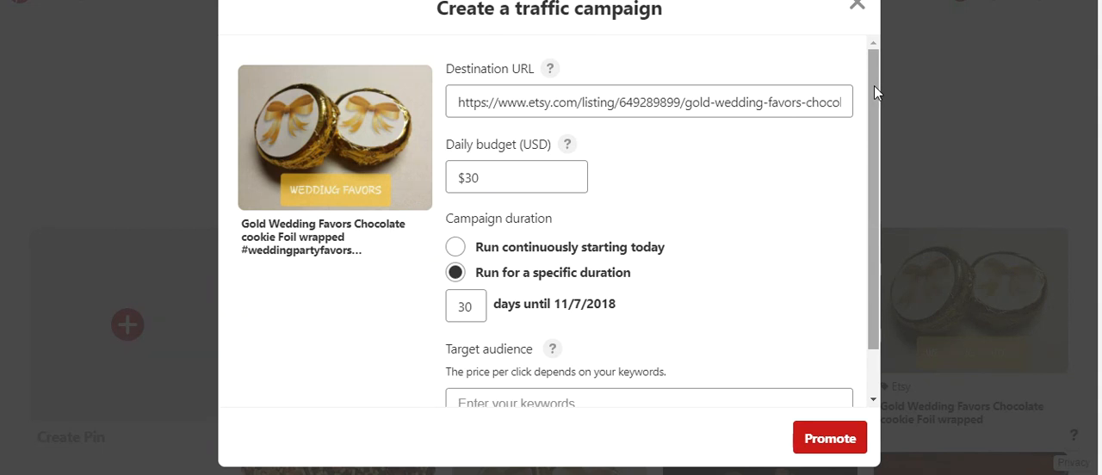
Step: Review the promoted pin's description and its #weddingpartyfavors hashtag in the traffic campaign form
mouse_move(874, 85)
mouse_down()
mouse_move(877, 106)
mouse_move(873, 84)
mouse_up()
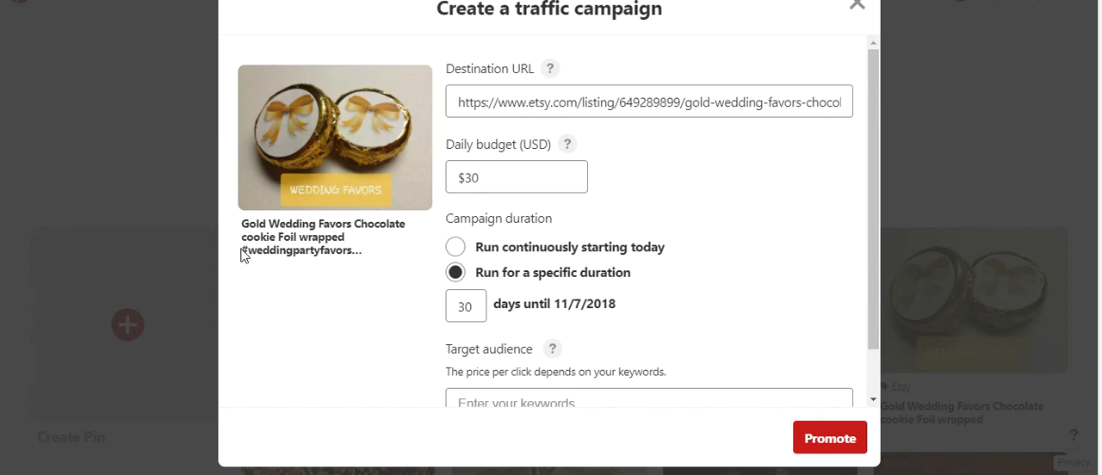
drag(243, 252, 362, 250)
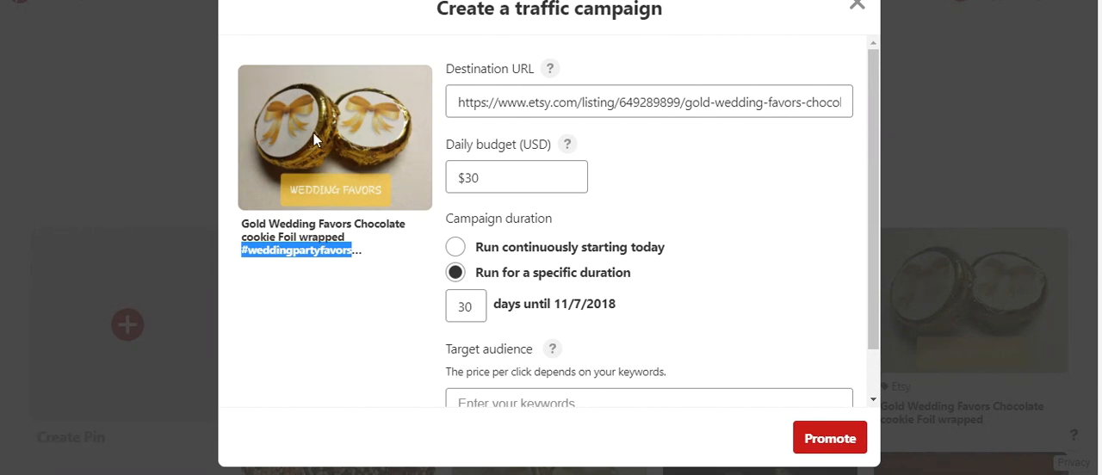
click(337, 253)
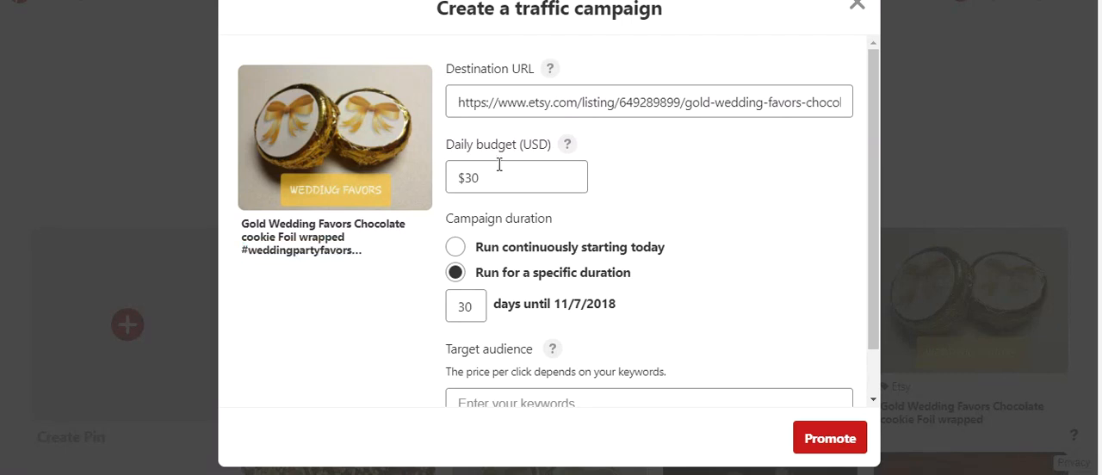
Step: Check the explanation of the daily budget and set the campaign's daily budget to $3
click(567, 145)
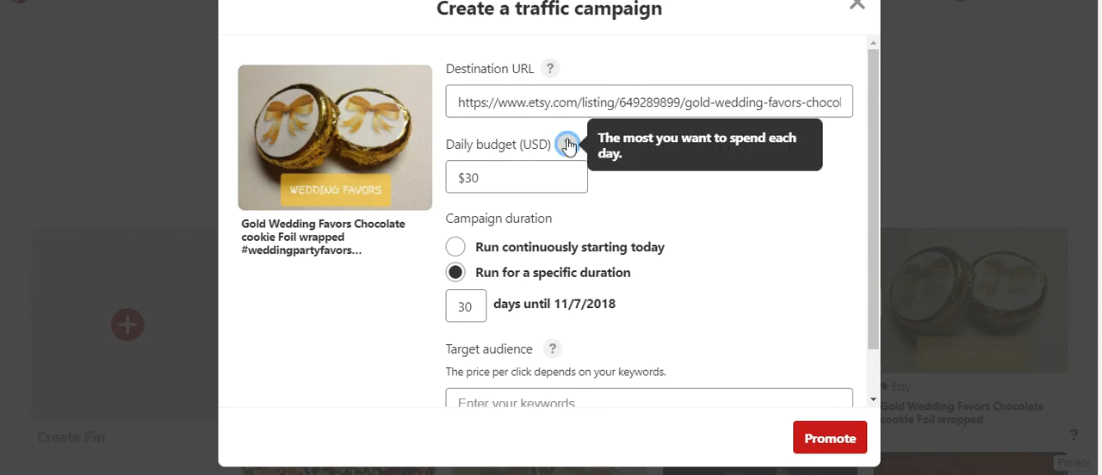
triple_click(487, 178)
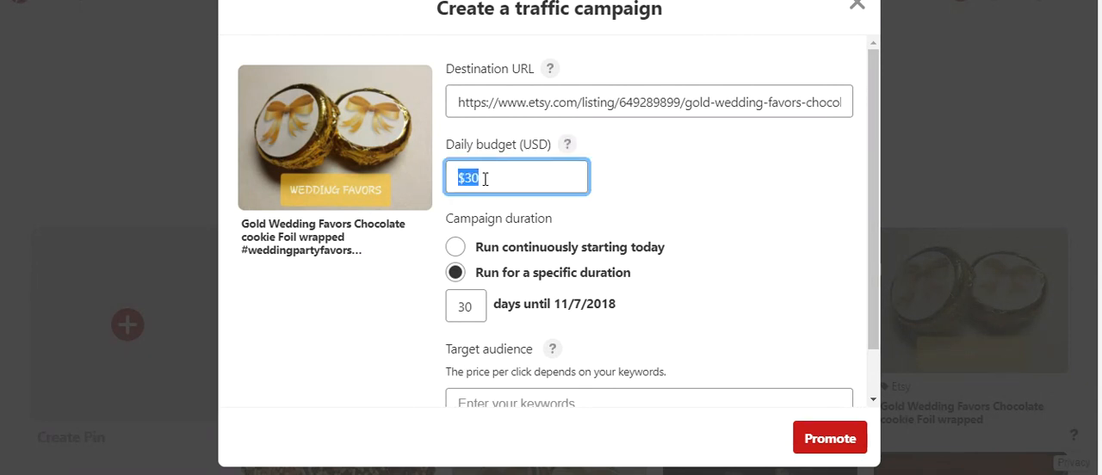
click(485, 178)
key(BackSpace)
key(BackSpace)
text(2)
key(BackSpace)
text(3)
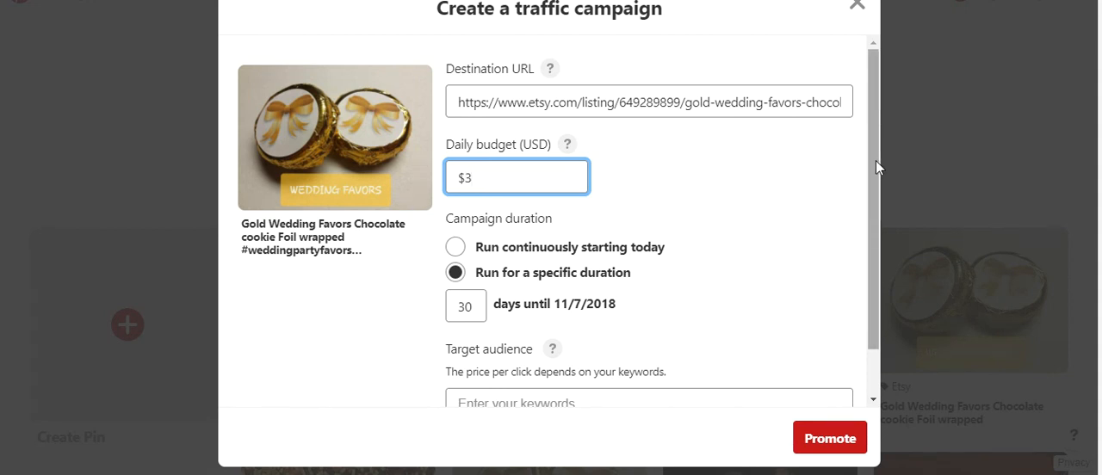
Step: Compare the continuous and specific campaign duration options, and set the campaign to run for a specific duration of 5 days
drag(876, 160, 874, 197)
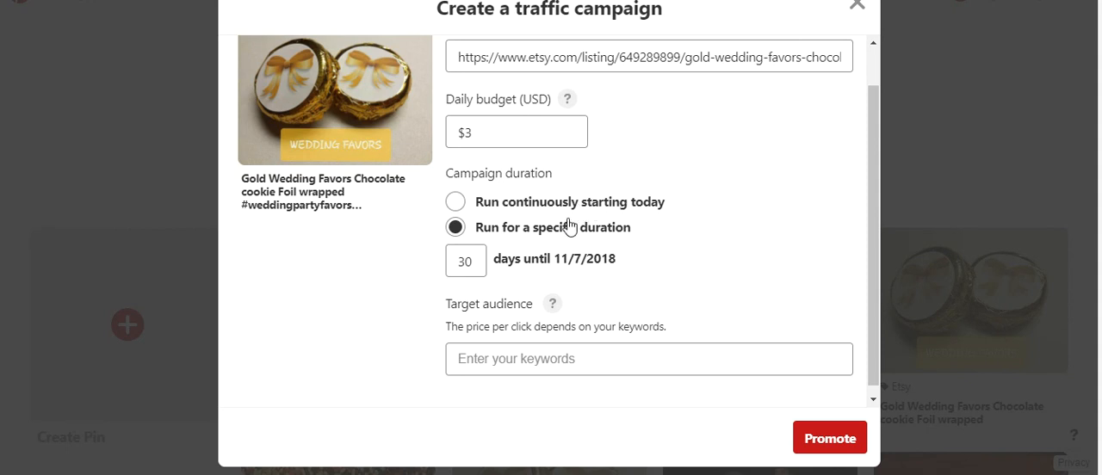
click(456, 204)
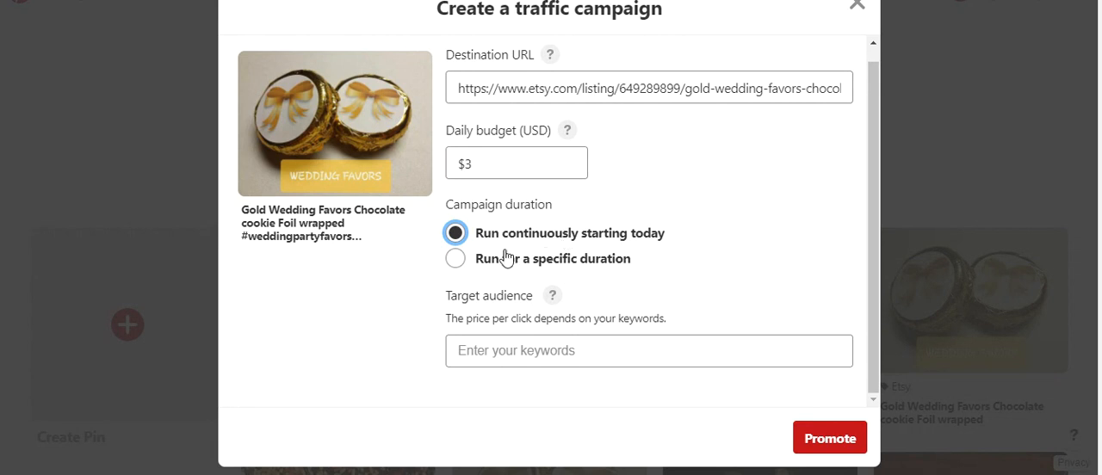
click(457, 260)
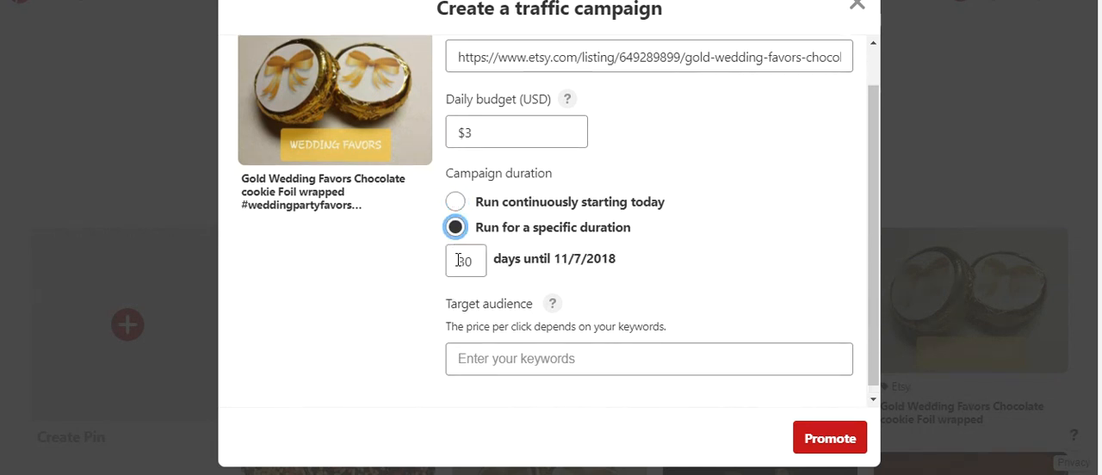
double_click(479, 263)
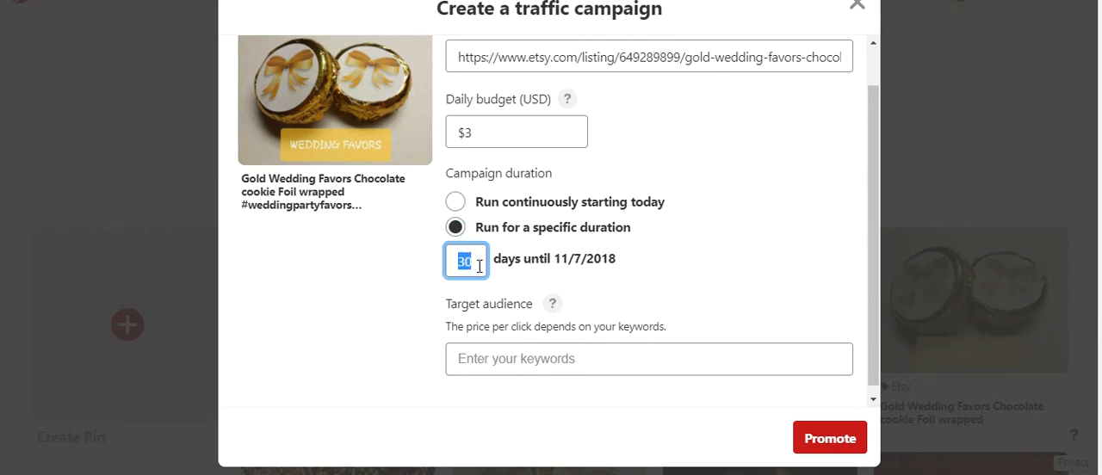
key(BackSpace)
text(5)
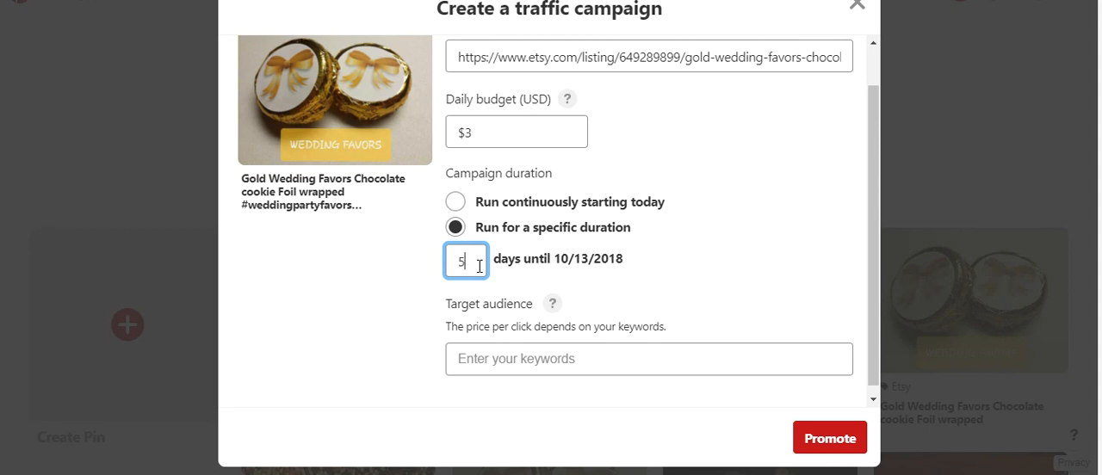
key(BackSpace)
text(7)
key(BackSpace)
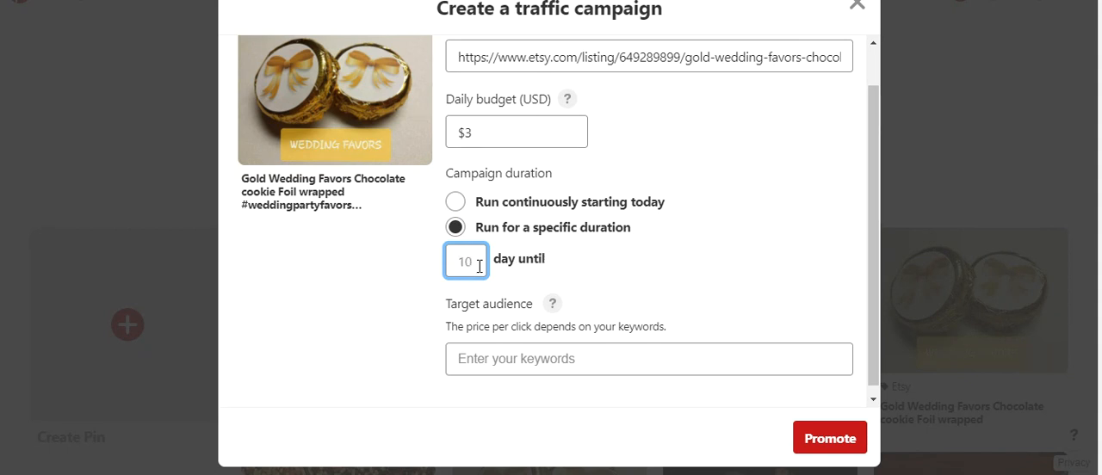
text(5)
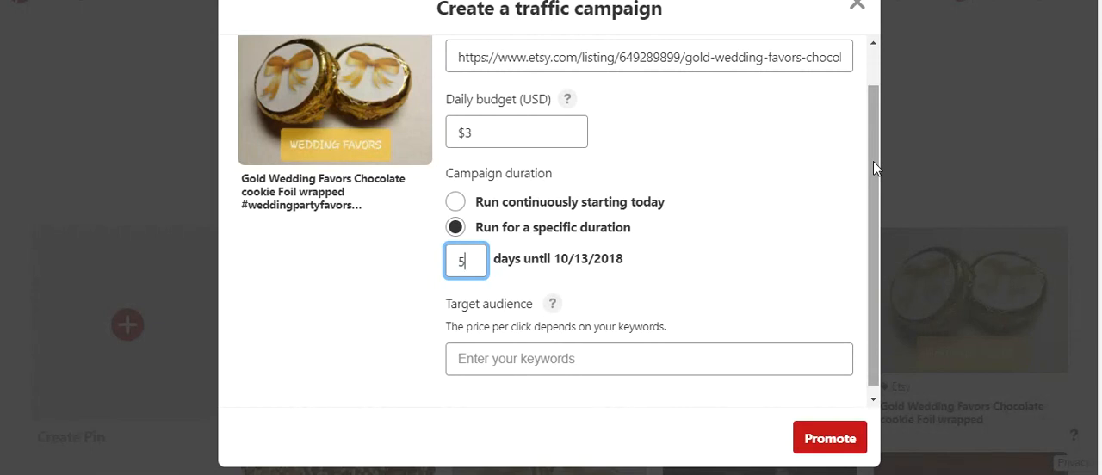
Step: Examine the target audience keyword section and the words "Wedding Favors" in the pin title as a possible keyword
drag(873, 162, 874, 217)
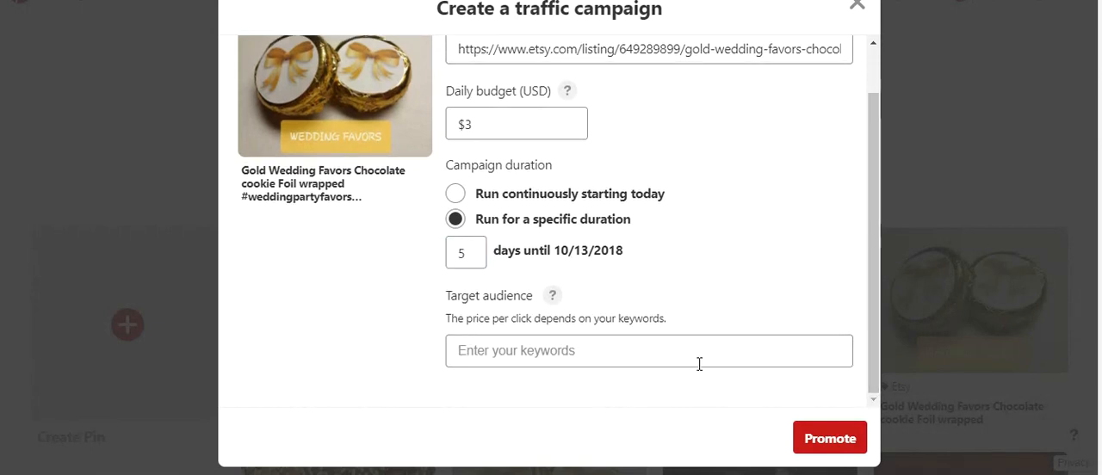
drag(618, 317, 666, 316)
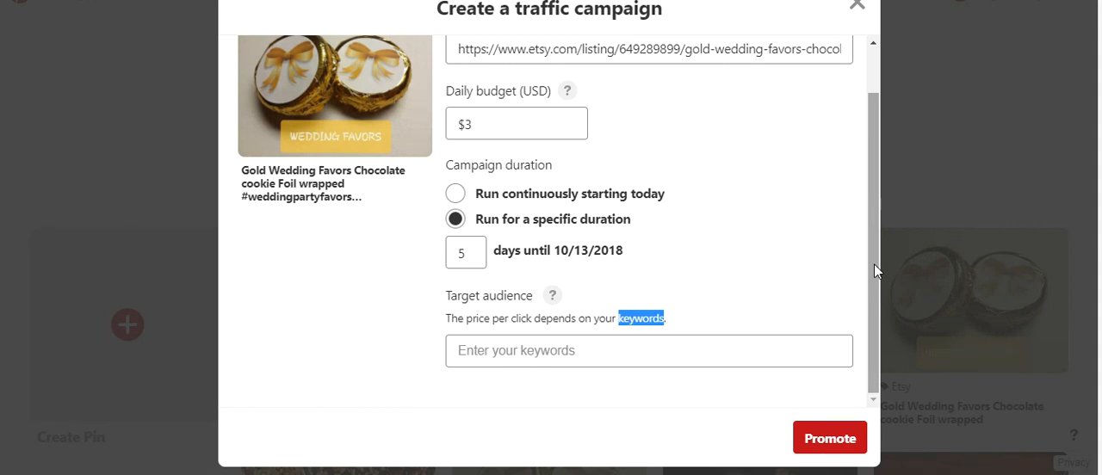
click(632, 349)
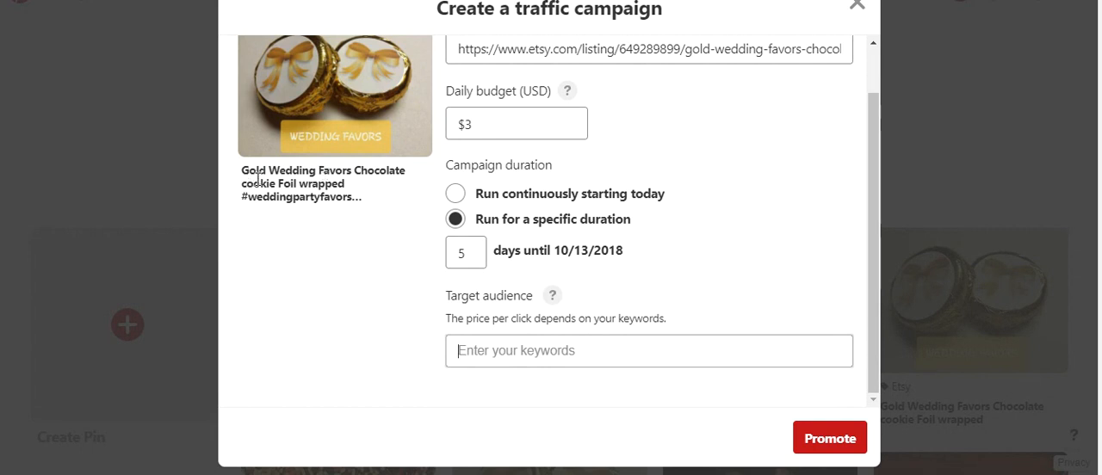
drag(269, 171, 348, 169)
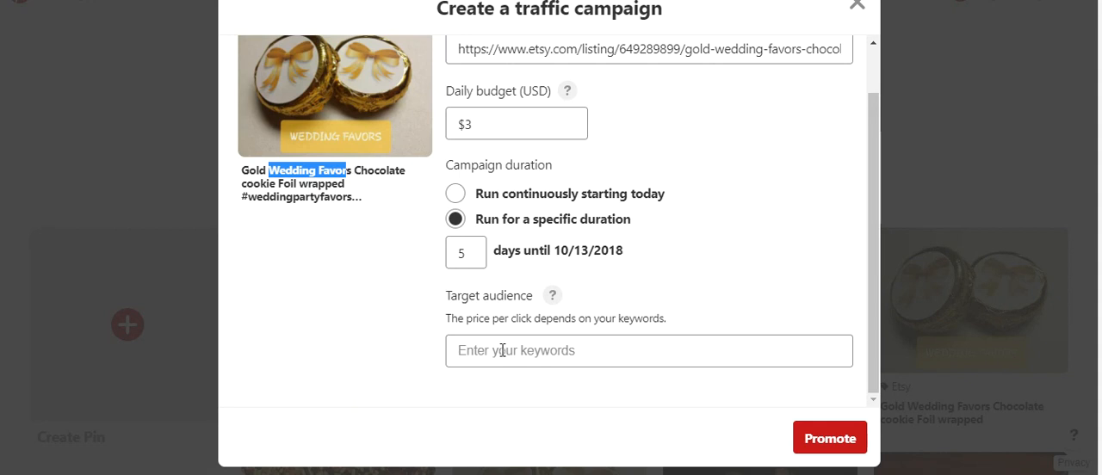
click(551, 350)
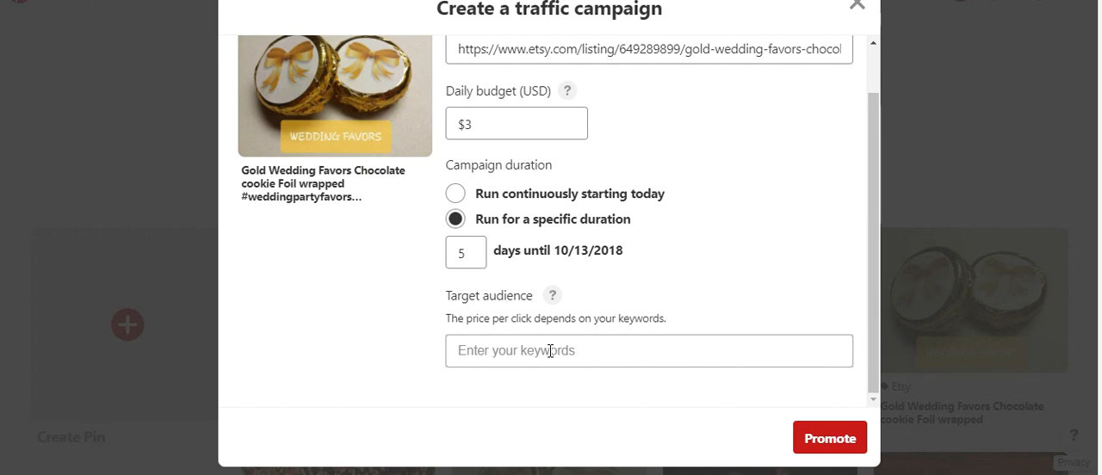
drag(268, 171, 348, 171)
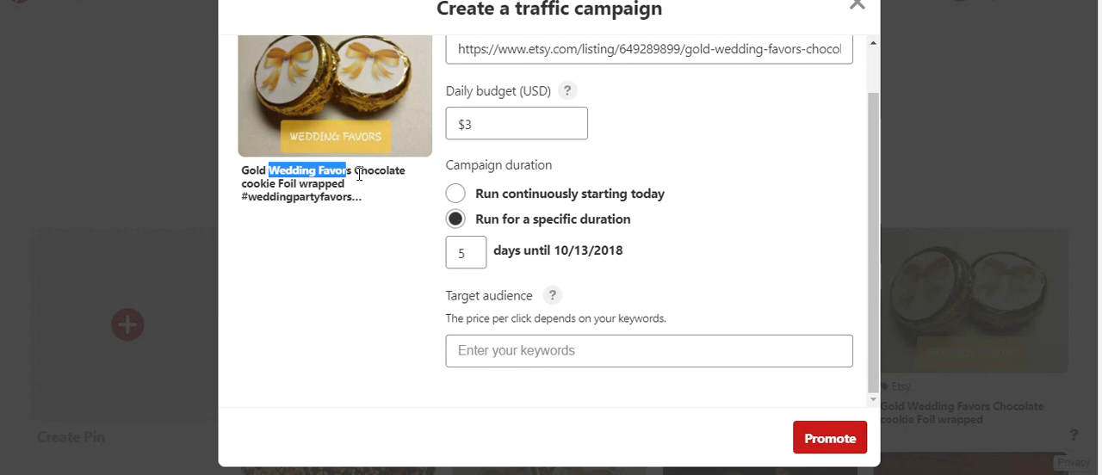
click(598, 351)
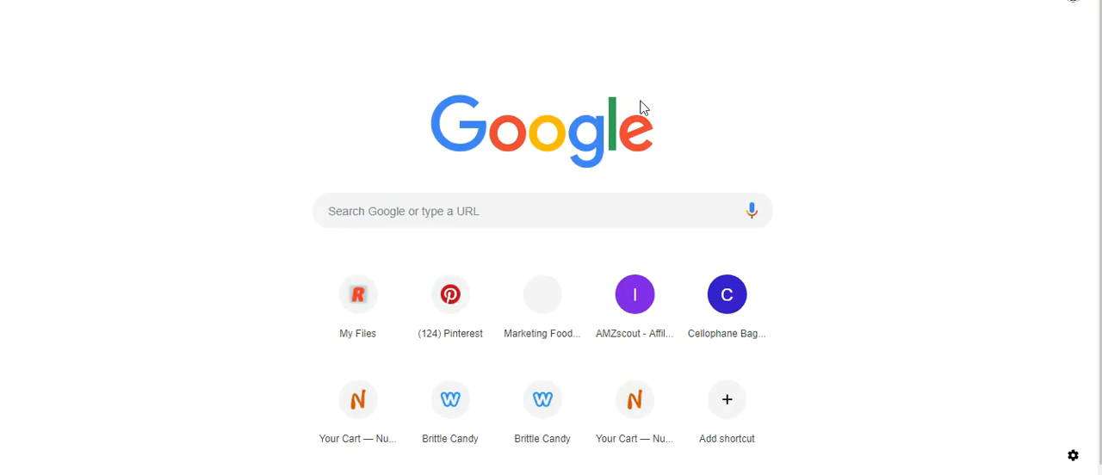
Step: Switch to Google, search for a keyword tool and open the Google Ads Keyword Planner
click(533, 218)
text(ke)
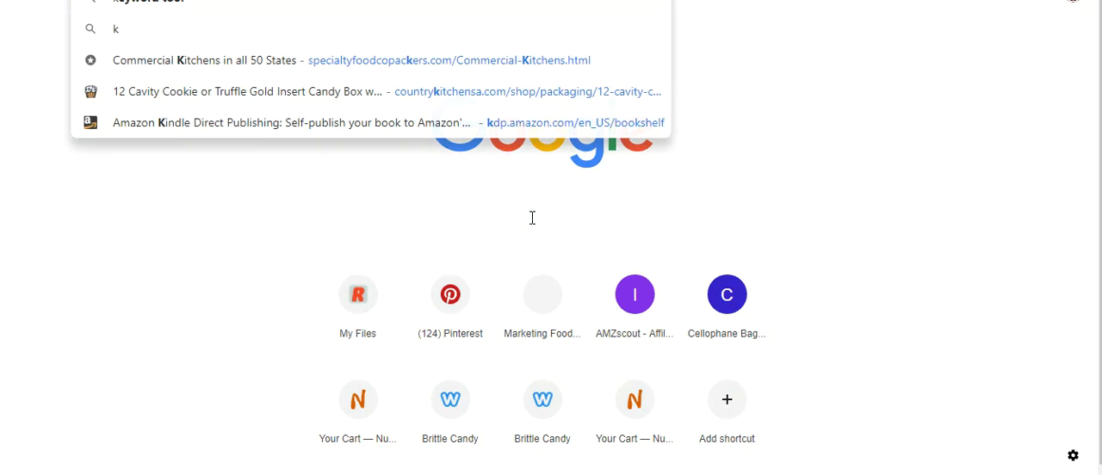
text(yword tool)
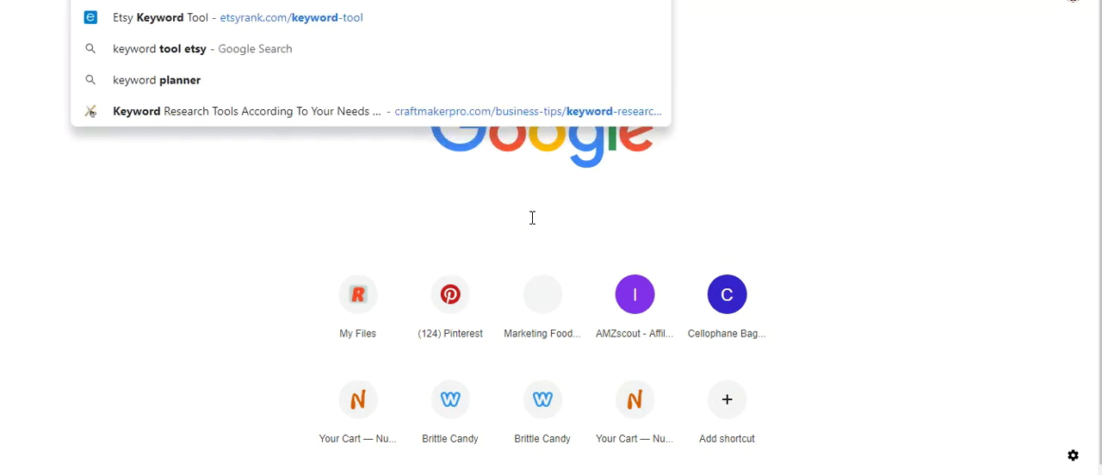
key(Return)
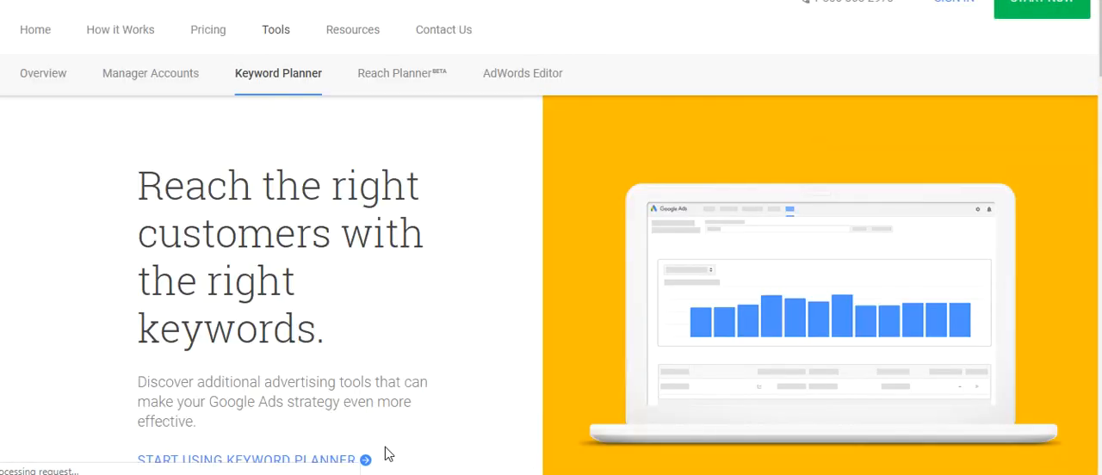
click(344, 459)
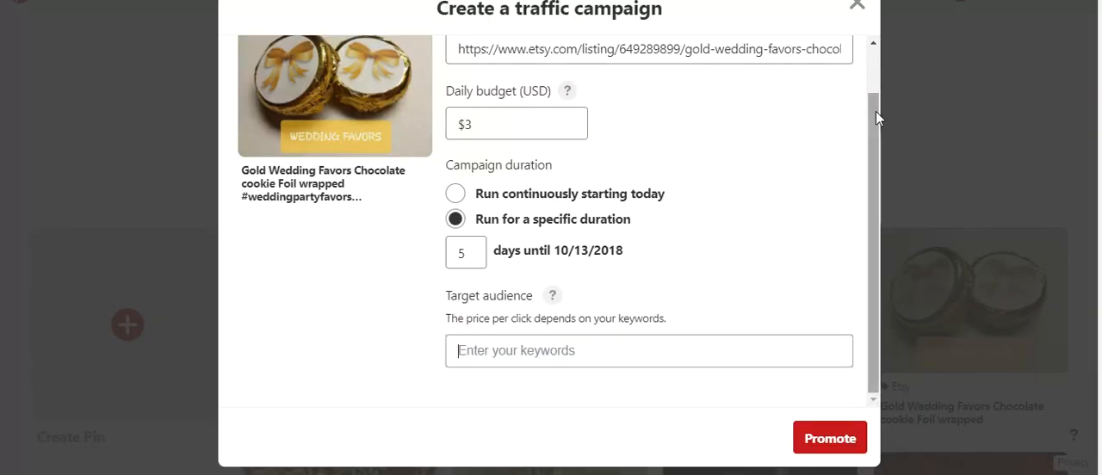
Step: Add "wedding favor" as a target audience keyword and check the maximum price per click
click(650, 347)
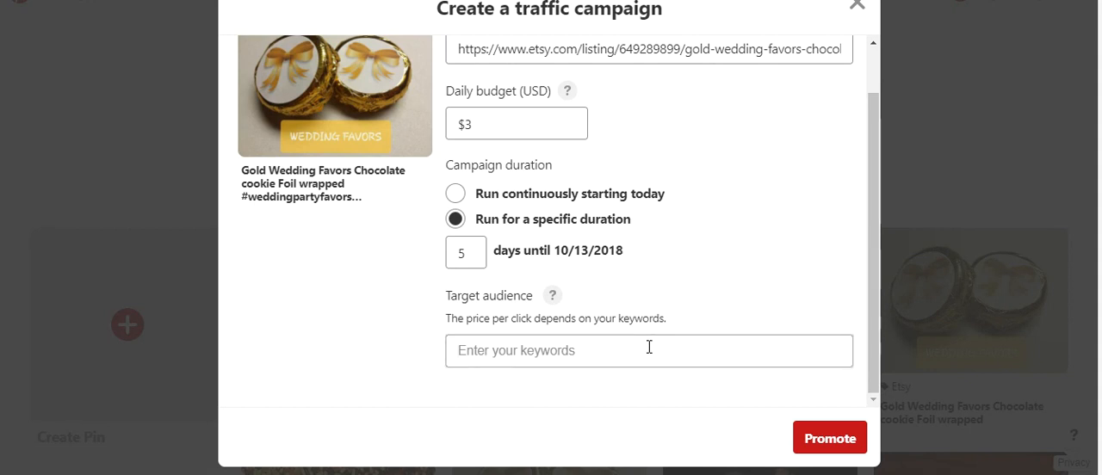
text(wedding favor)
key(Return)
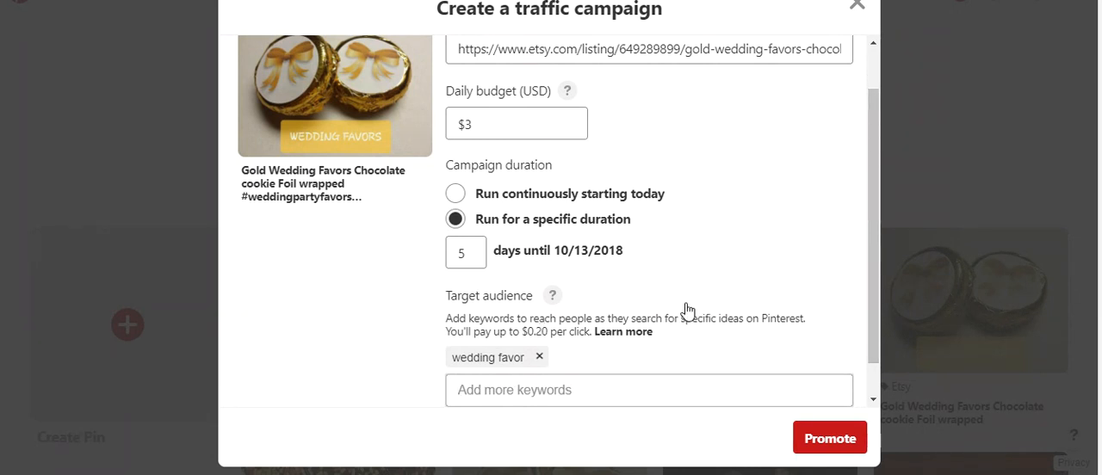
drag(493, 332, 590, 332)
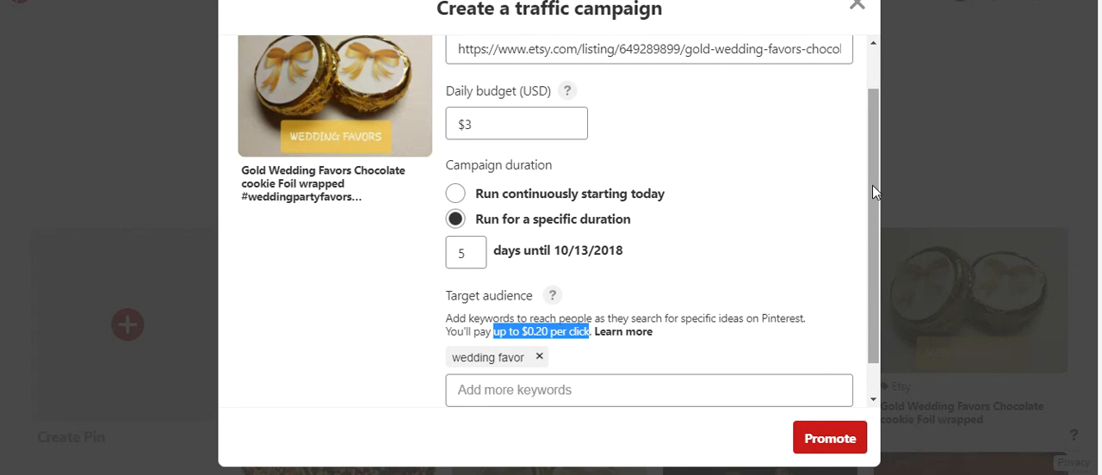
click(677, 387)
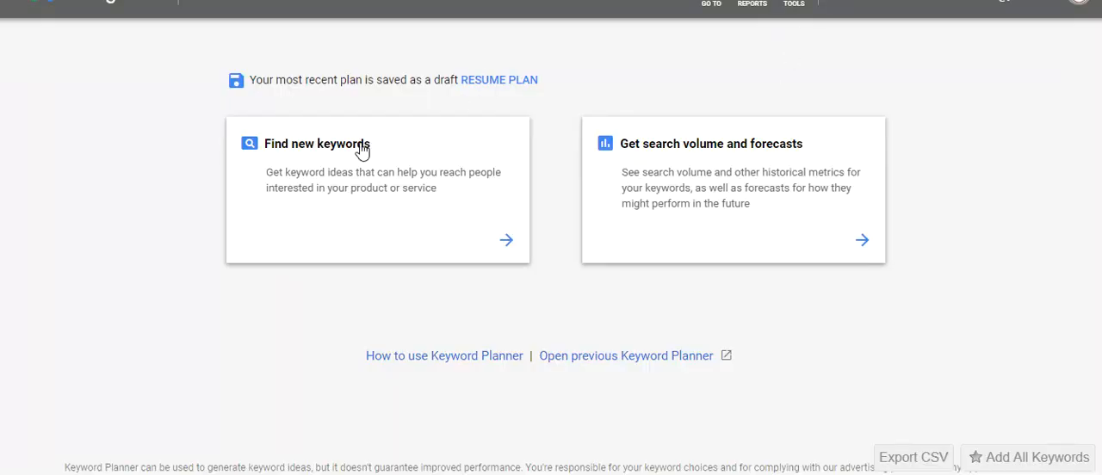
Step: Switch to the Google Ads Keyword Planner, find new keywords for "wedding favor" and browse the keyword ideas
click(362, 150)
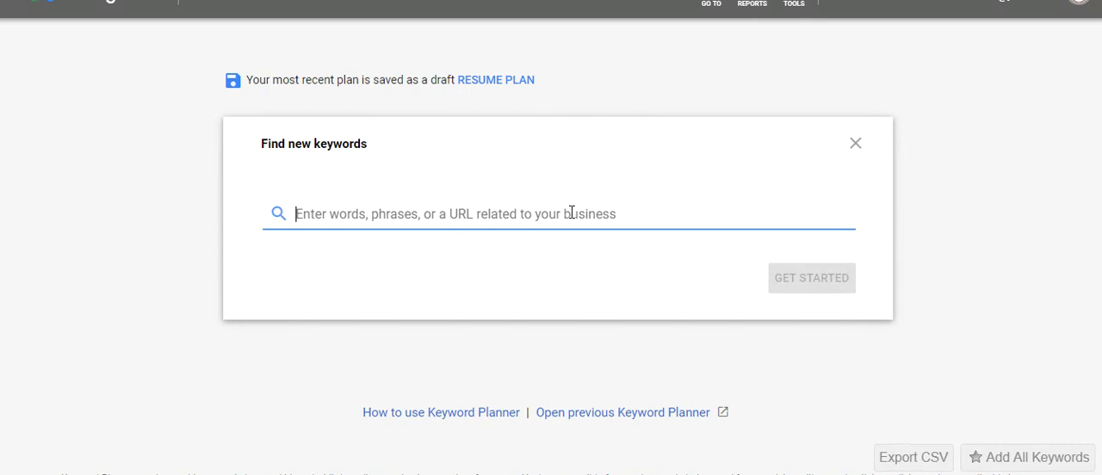
text(wedding favor)
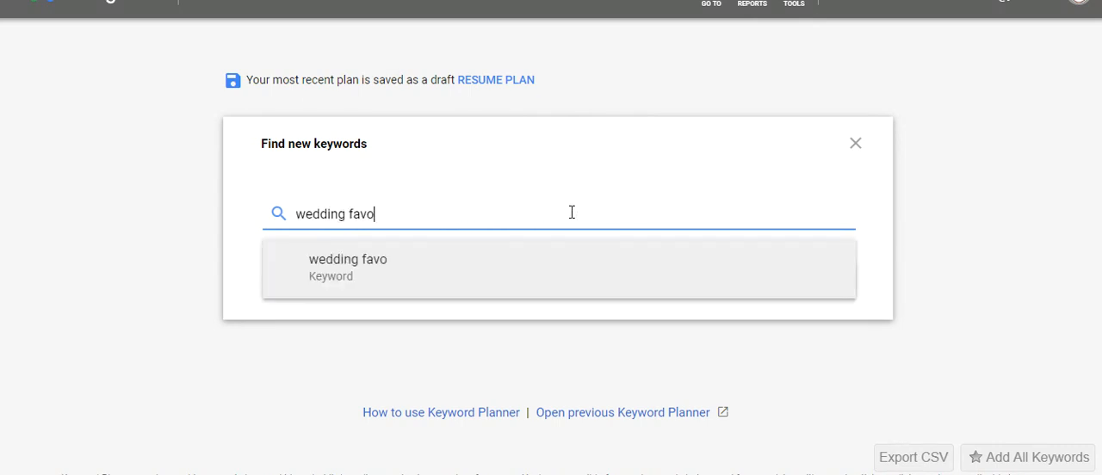
key(Return)
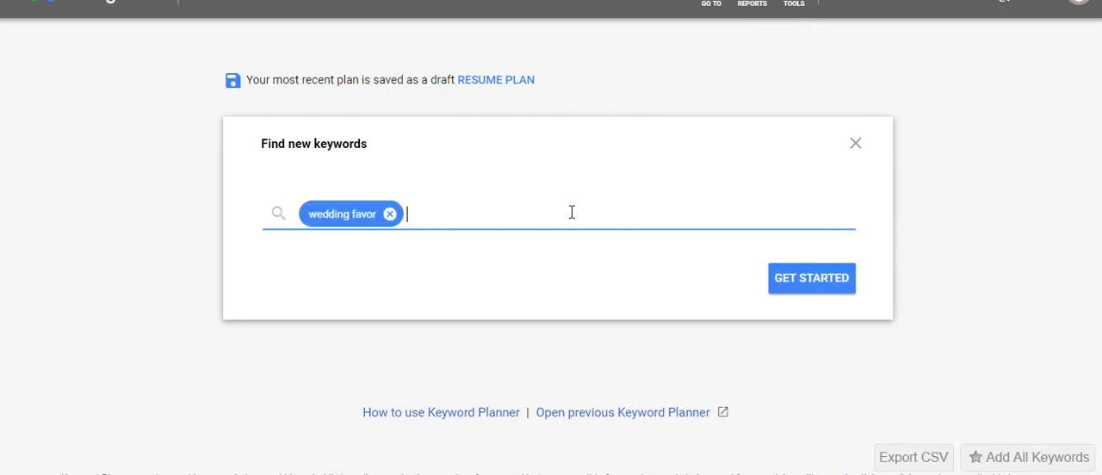
click(797, 280)
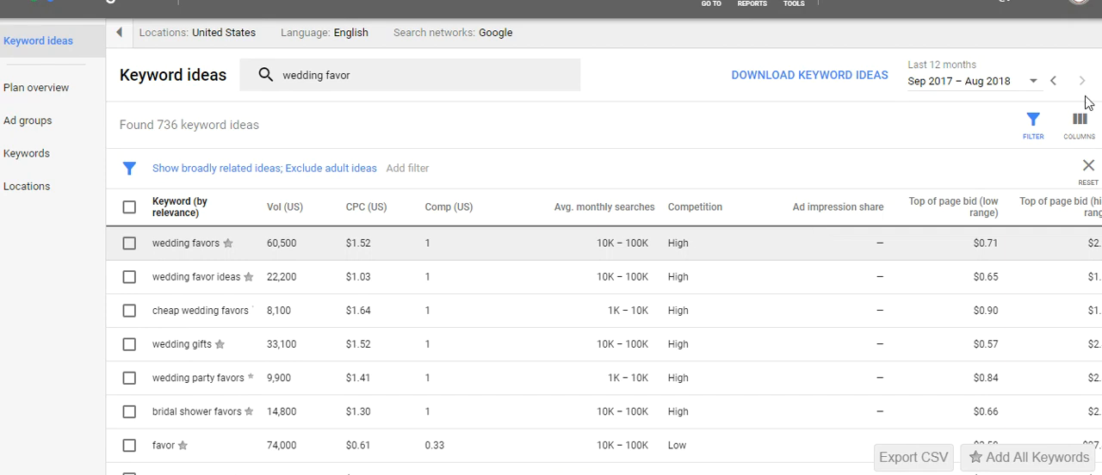
scroll(603, 302, down, 5)
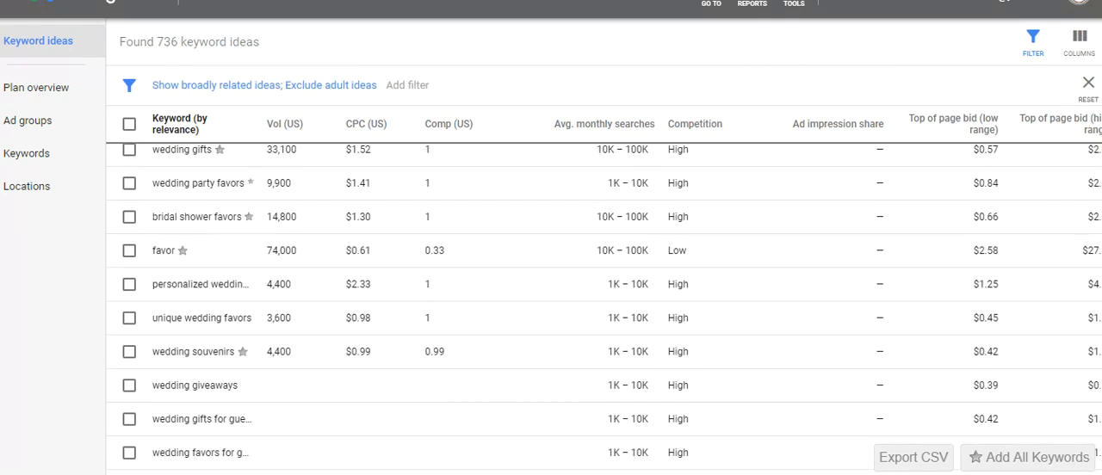
scroll(603, 308, down, 1)
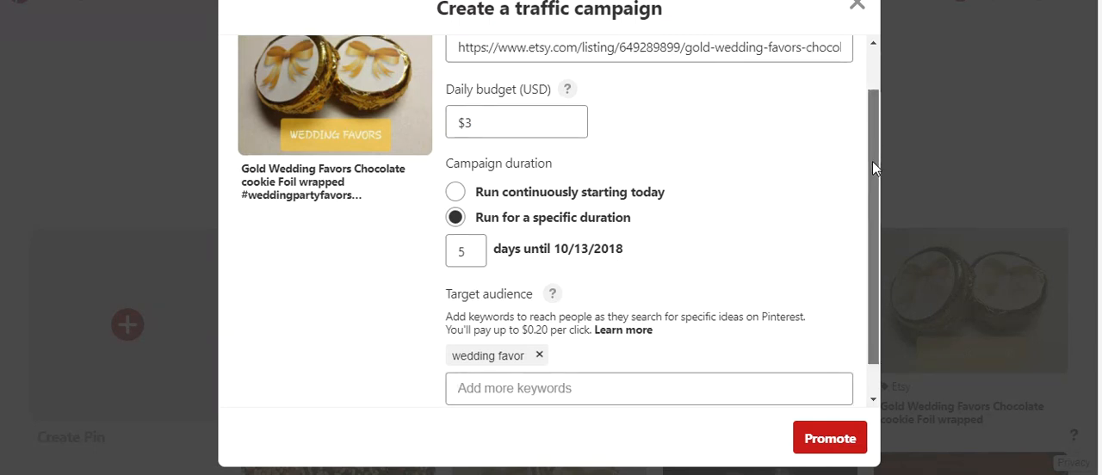
Step: Return to the Pinterest campaign and add the target audience keywords "wedding", "bridal shower" and "gold favors"
drag(872, 161, 870, 207)
click(613, 344)
text(wedding)
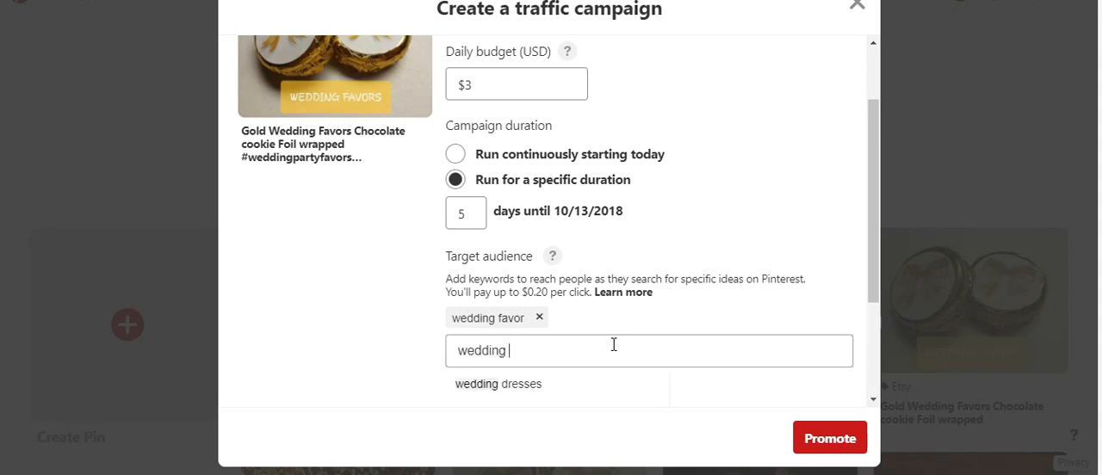
key(Return)
text(bridal shower)
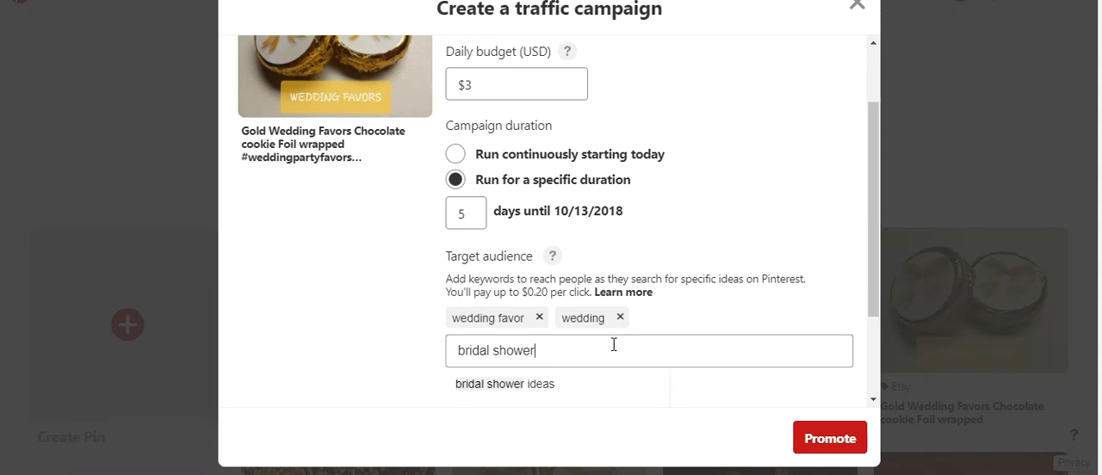
key(Return)
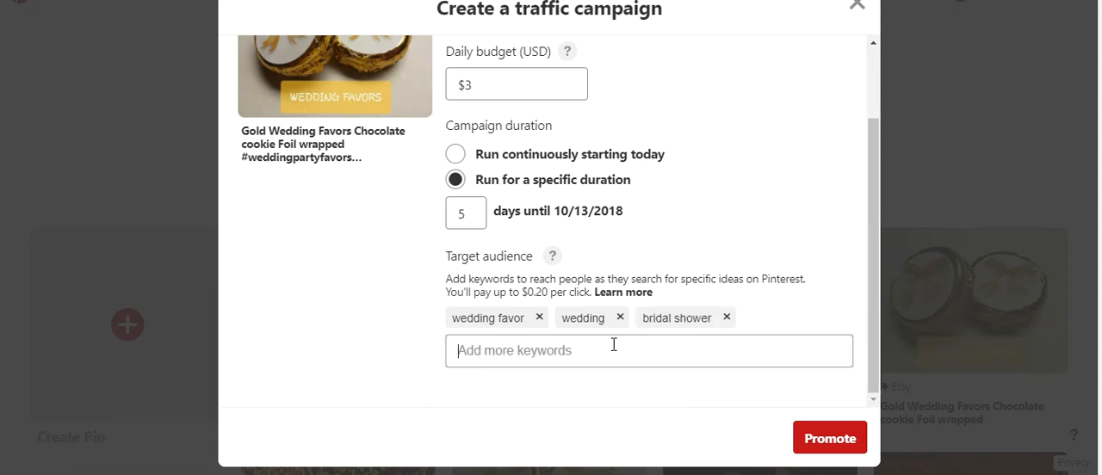
text(g)
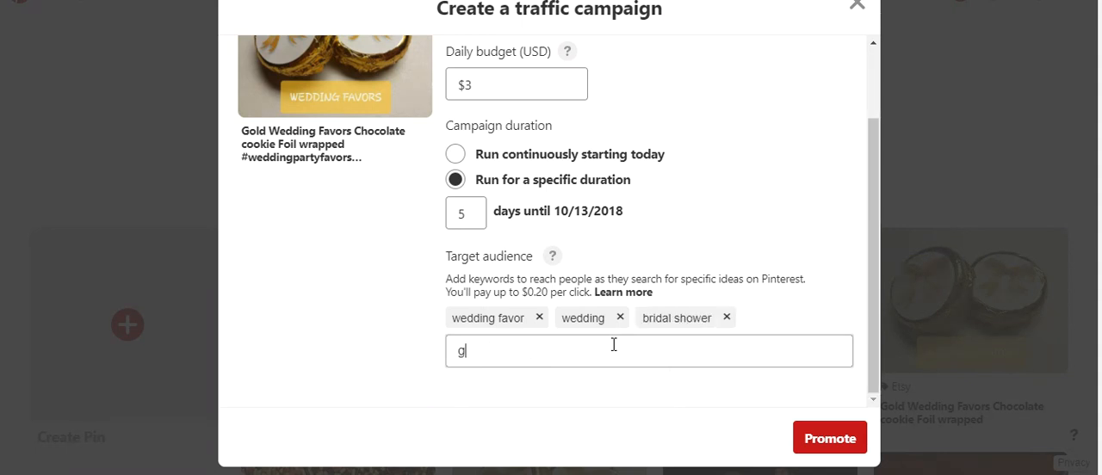
text(old favors)
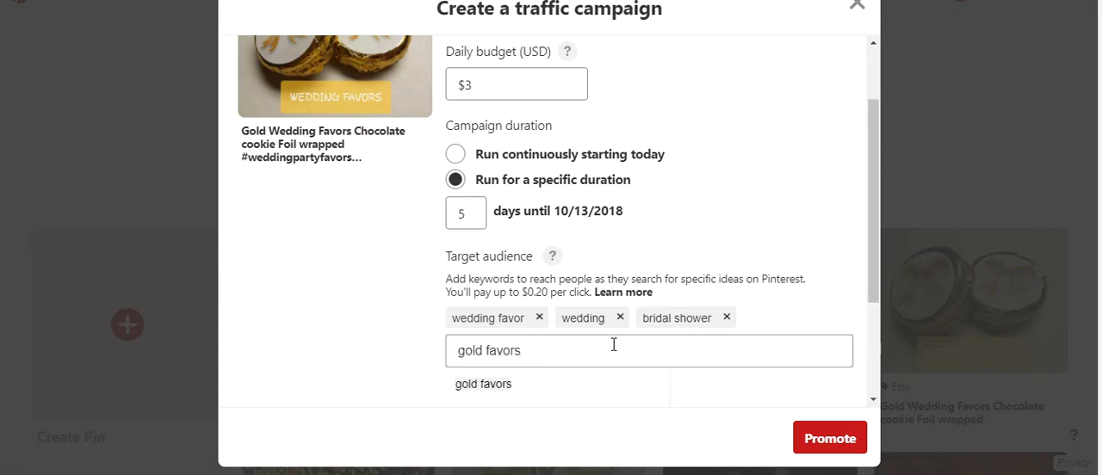
key(Return)
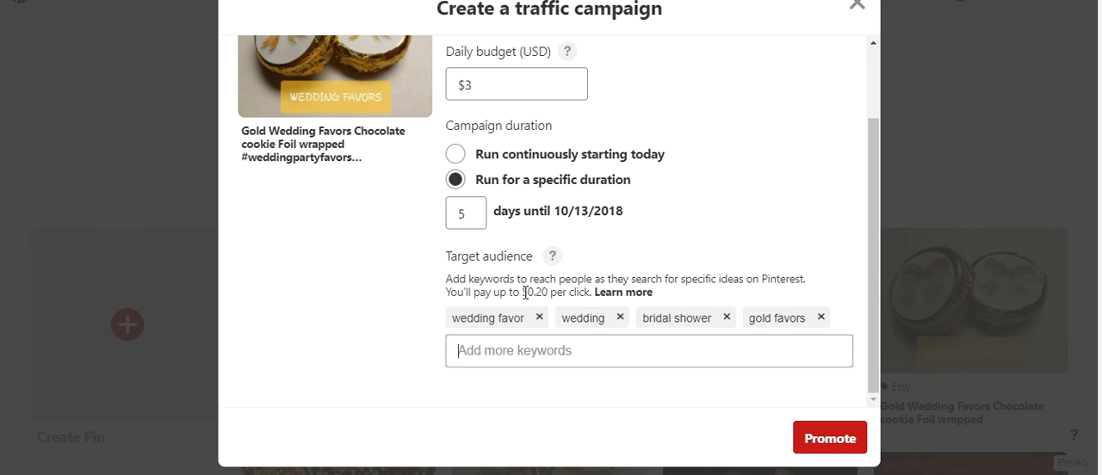
Step: Examine the price per click and review the campaign's destination URL, daily budget, duration and target keywords
drag(522, 293, 591, 293)
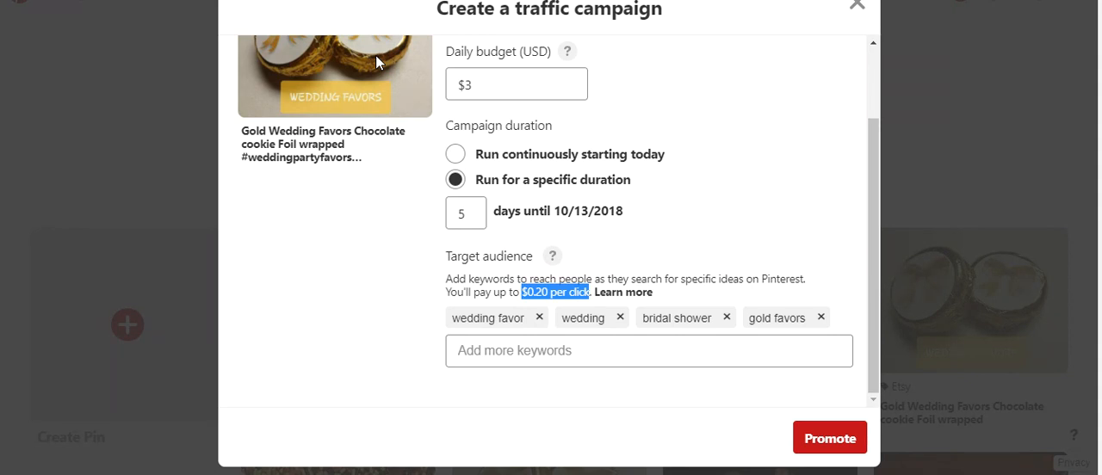
click(364, 326)
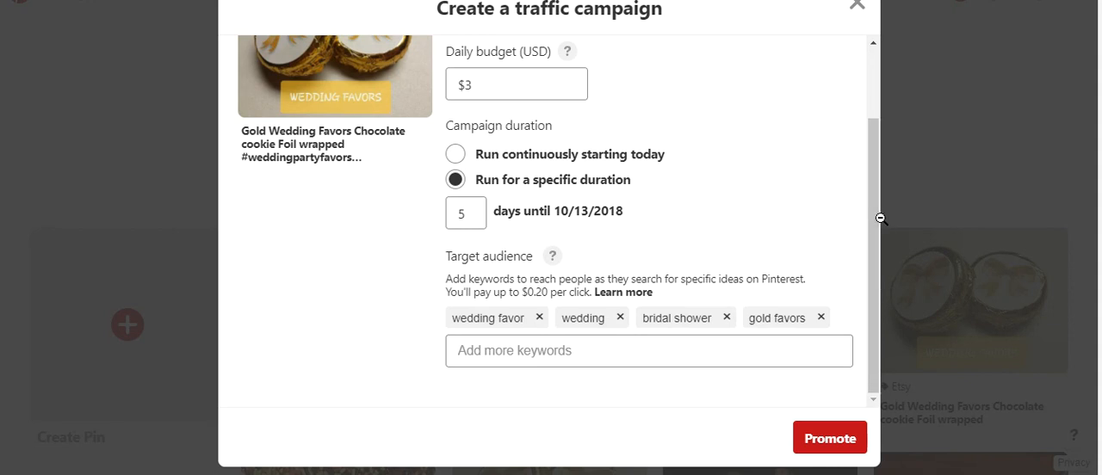
mouse_move(874, 219)
mouse_down()
mouse_move(869, 143)
mouse_move(880, 228)
mouse_move(874, 115)
mouse_move(887, 206)
mouse_up()
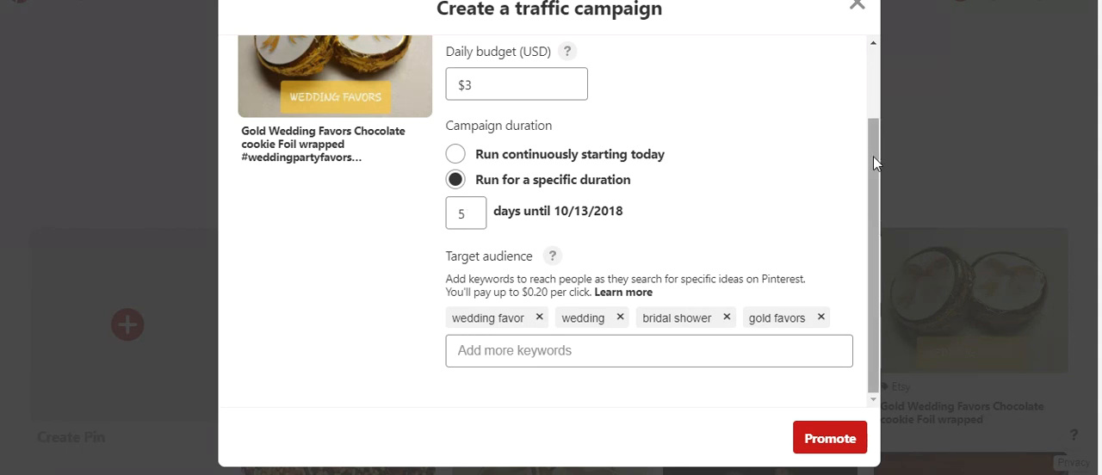
drag(873, 156, 871, 136)
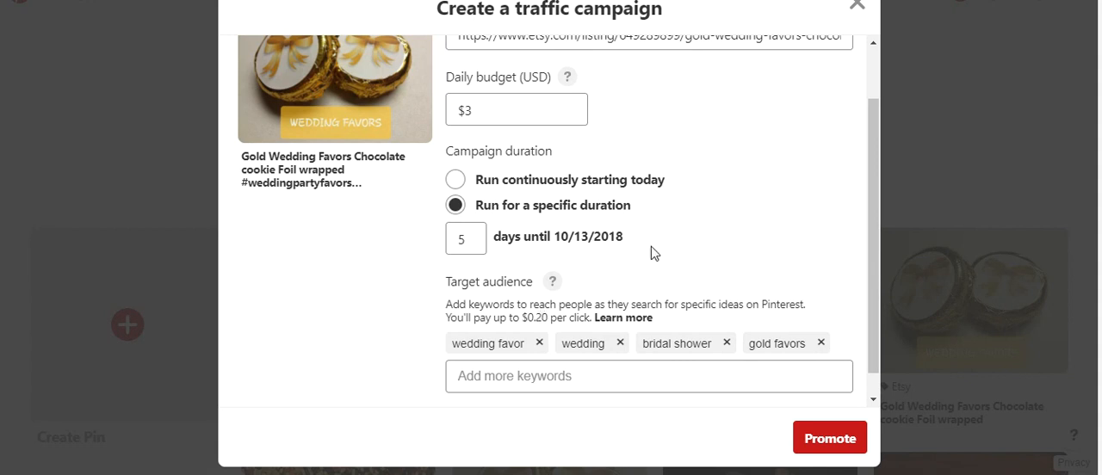
drag(871, 194, 874, 150)
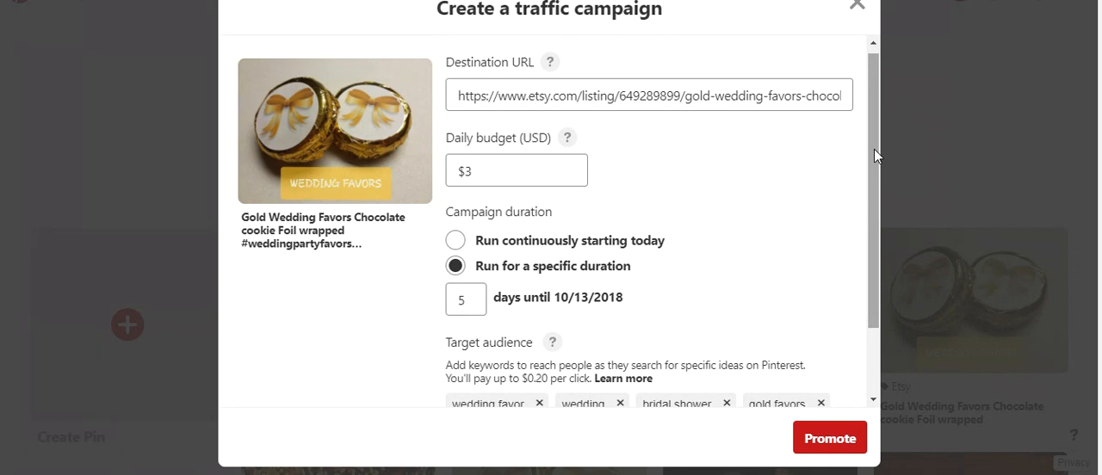
drag(874, 149, 873, 121)
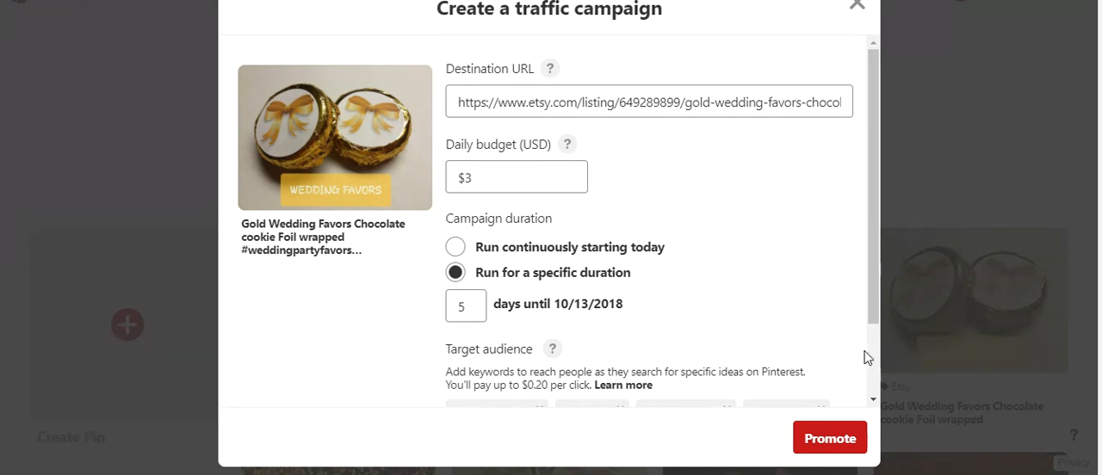
drag(876, 316, 879, 401)
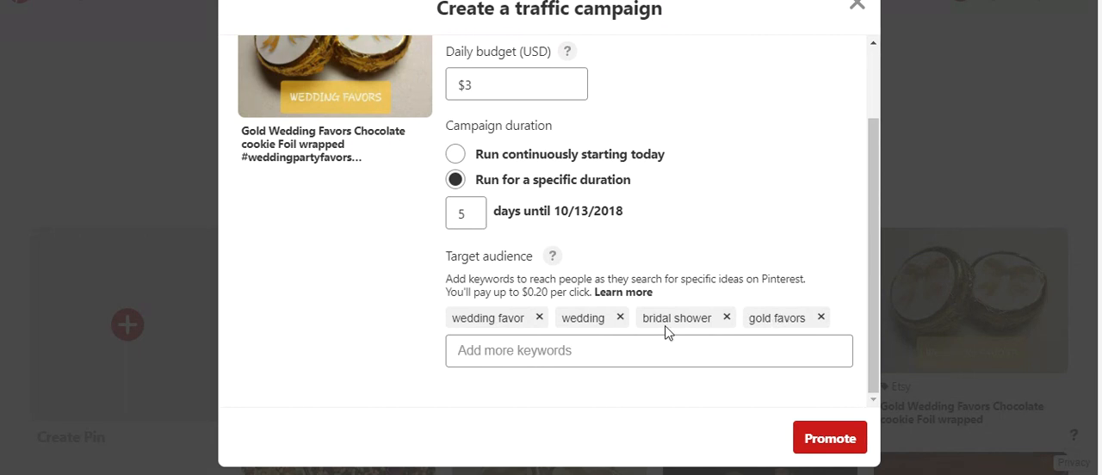
drag(872, 226, 870, 153)
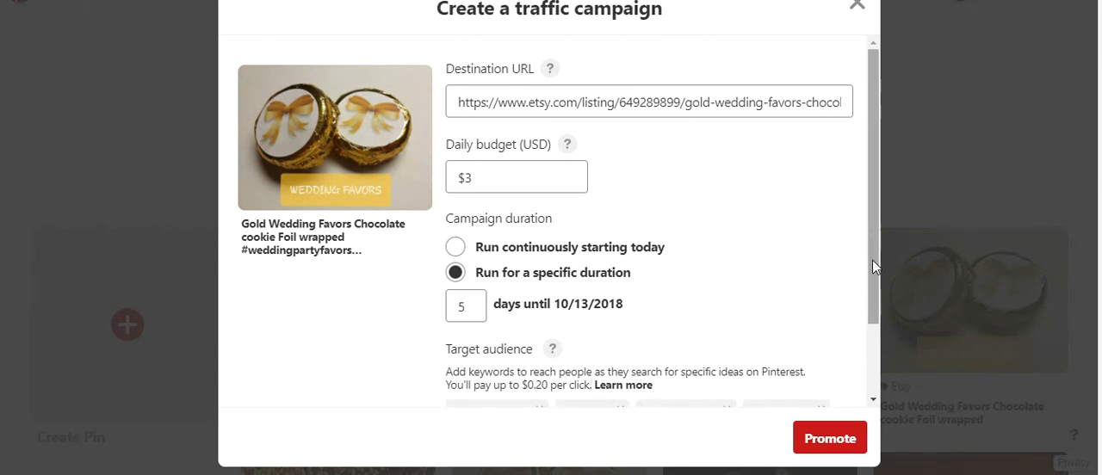
drag(873, 269, 877, 358)
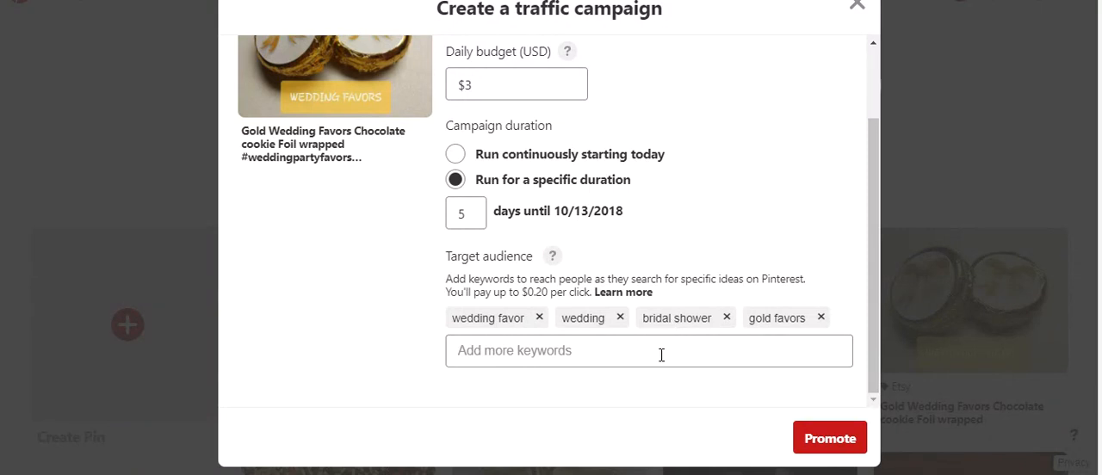
Step: Remove the "wedding favor" keyword from the target audience and review the remaining campaign settings
click(539, 317)
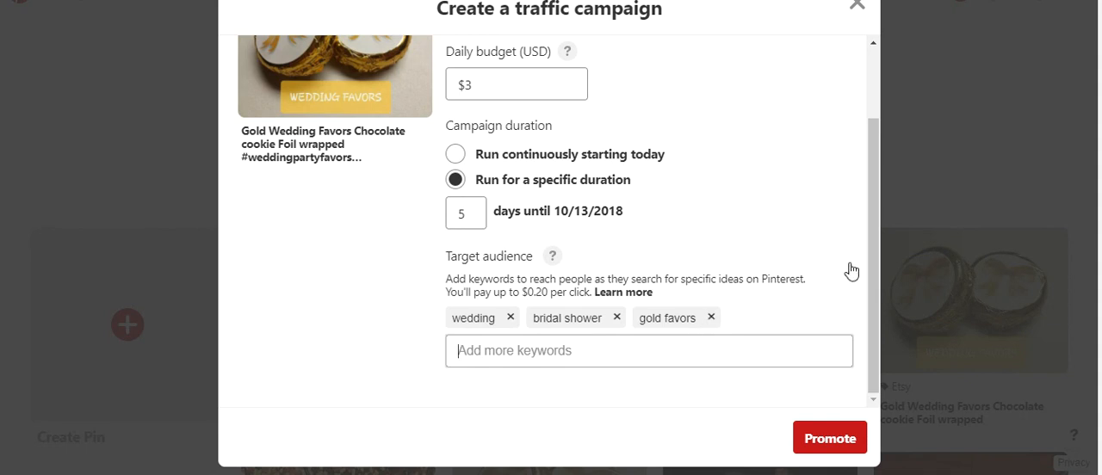
drag(873, 245, 864, 120)
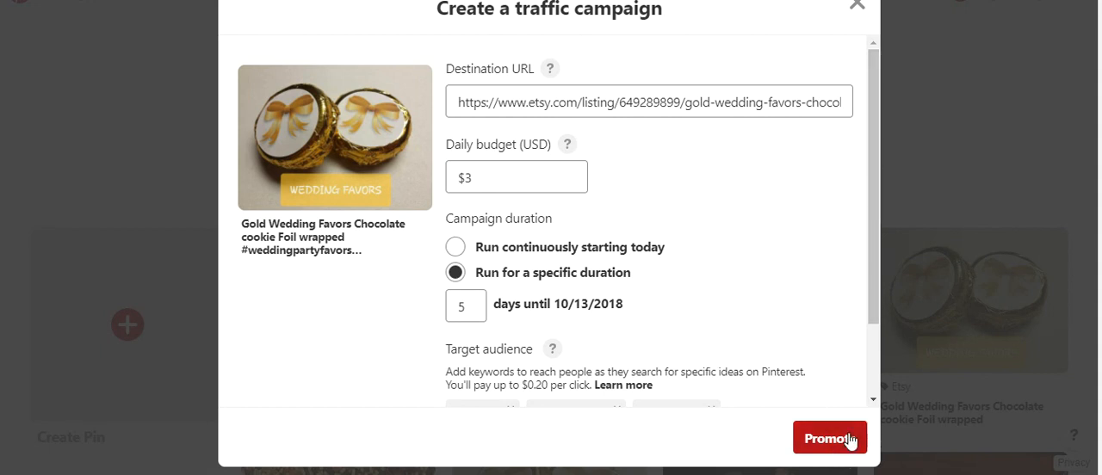
click(874, 400)
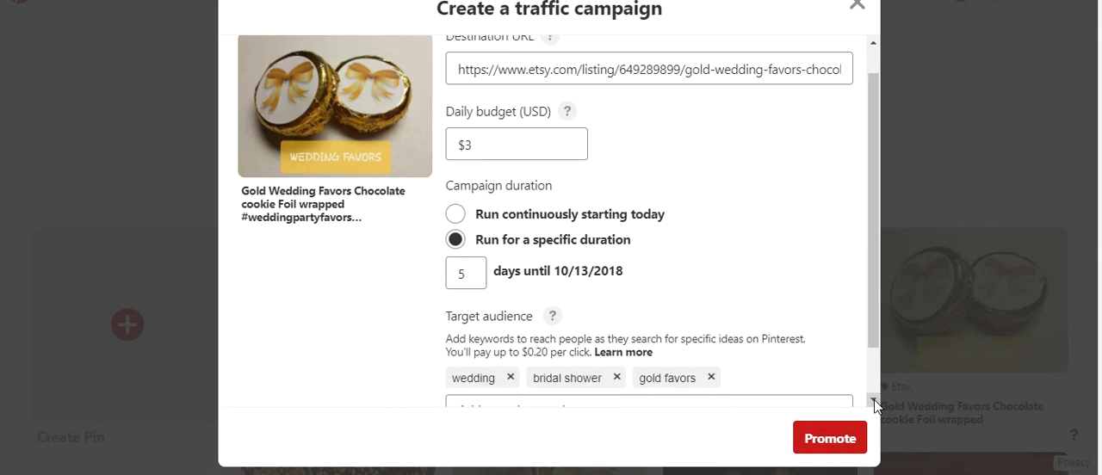
click(874, 399)
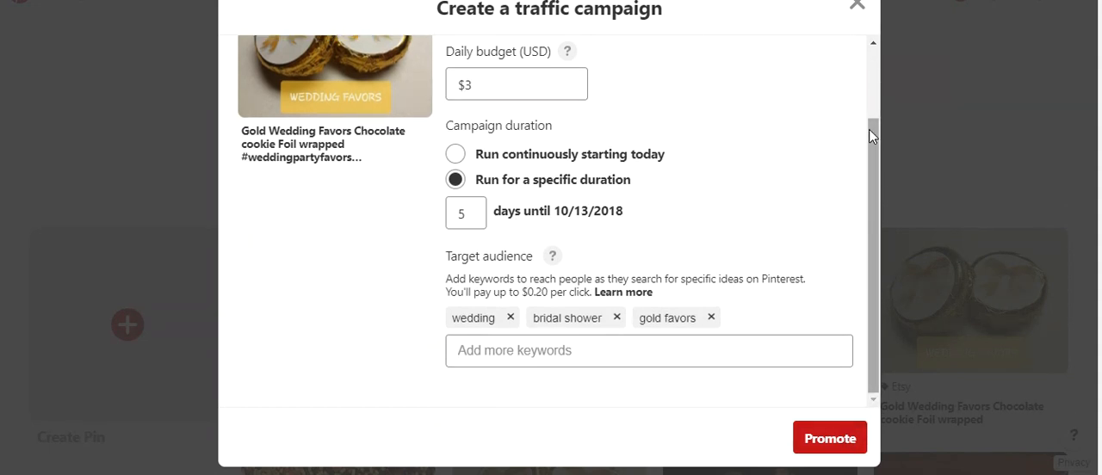
click(870, 56)
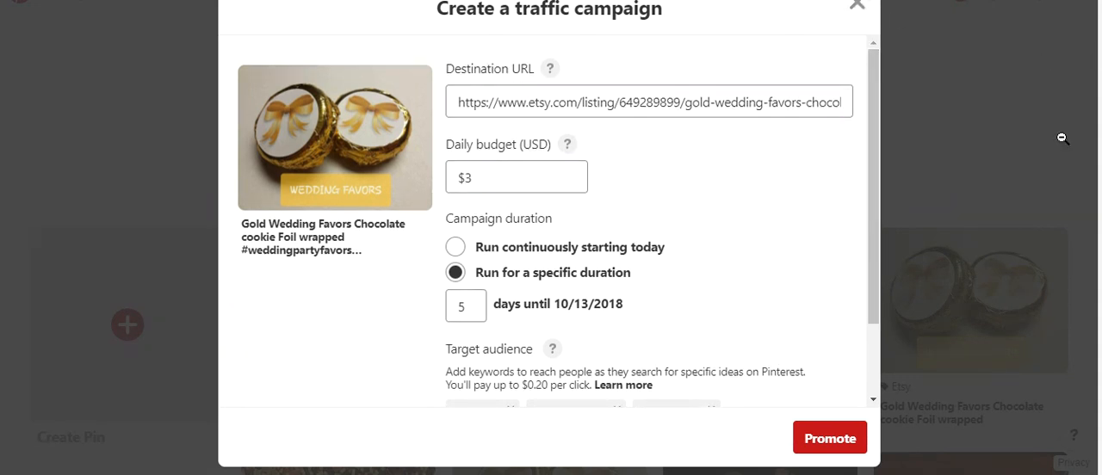
Step: Close the traffic campaign form without promoting the pin and look over the profile page and its pins
click(857, 6)
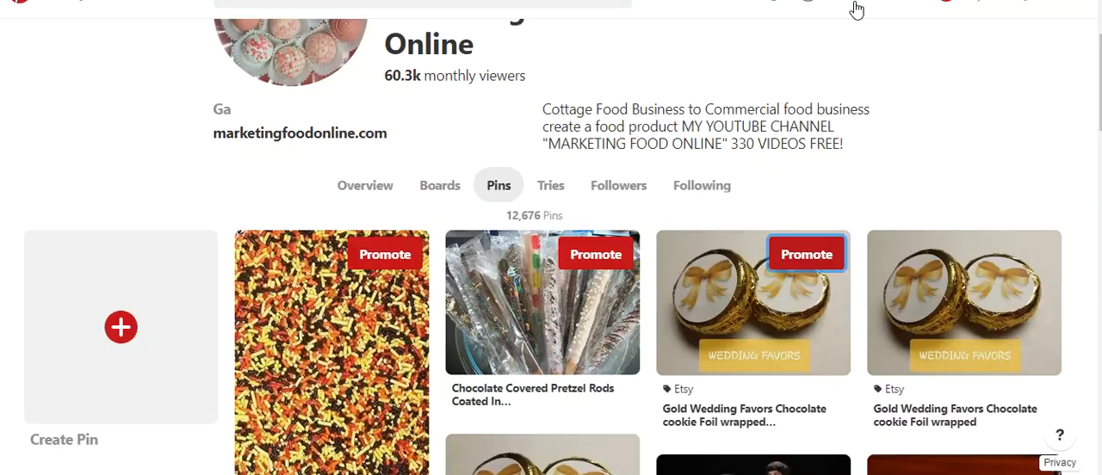
scroll(551, 258, up, 5)
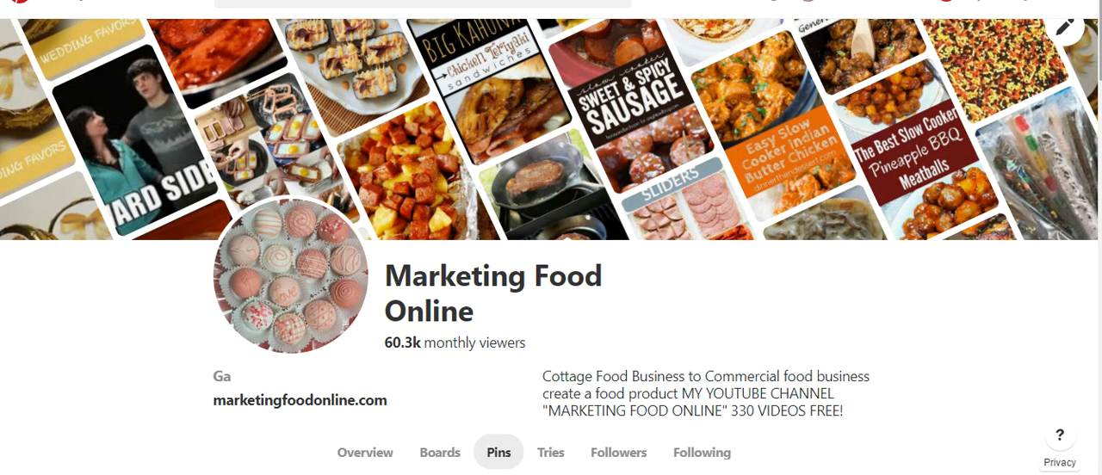
scroll(524, 143, down, 3)
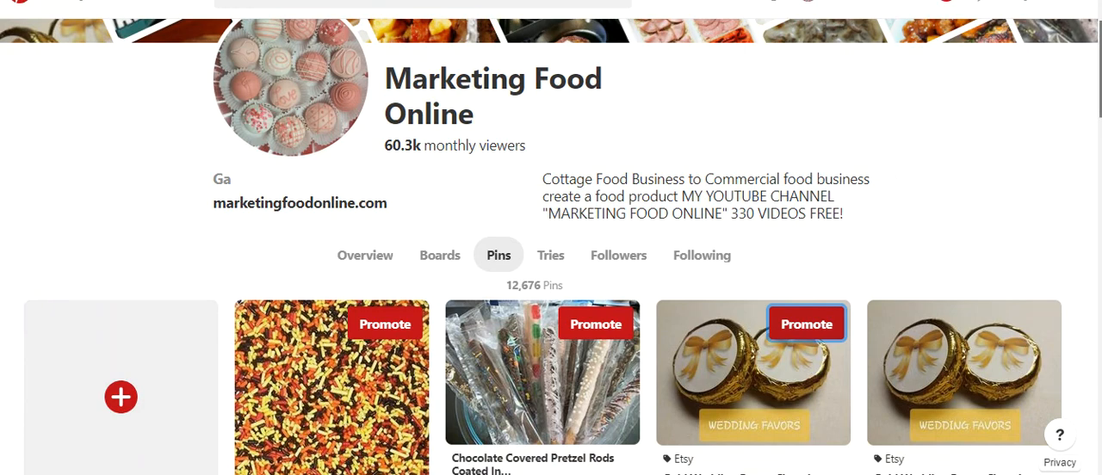
scroll(551, 246, down, 7)
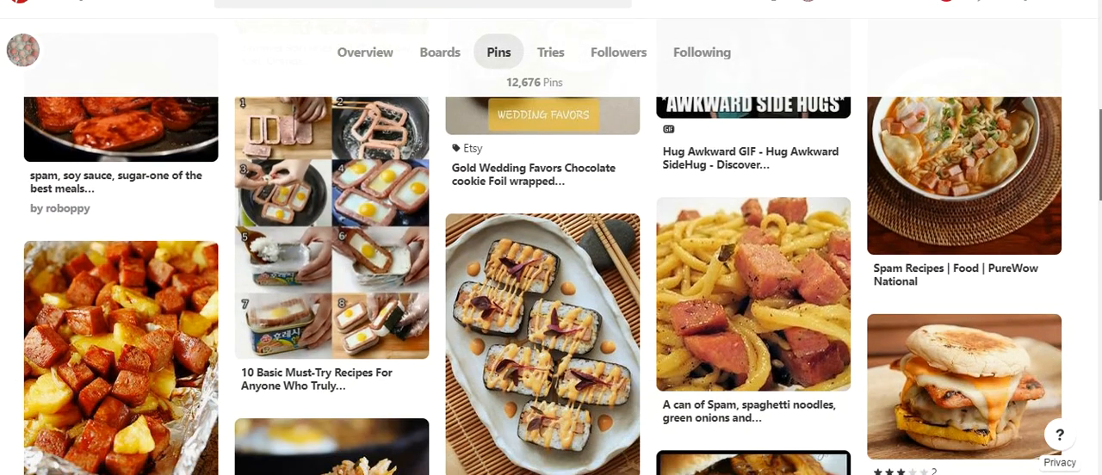
drag(1101, 155, 1101, 185)
drag(1100, 101, 1100, 5)
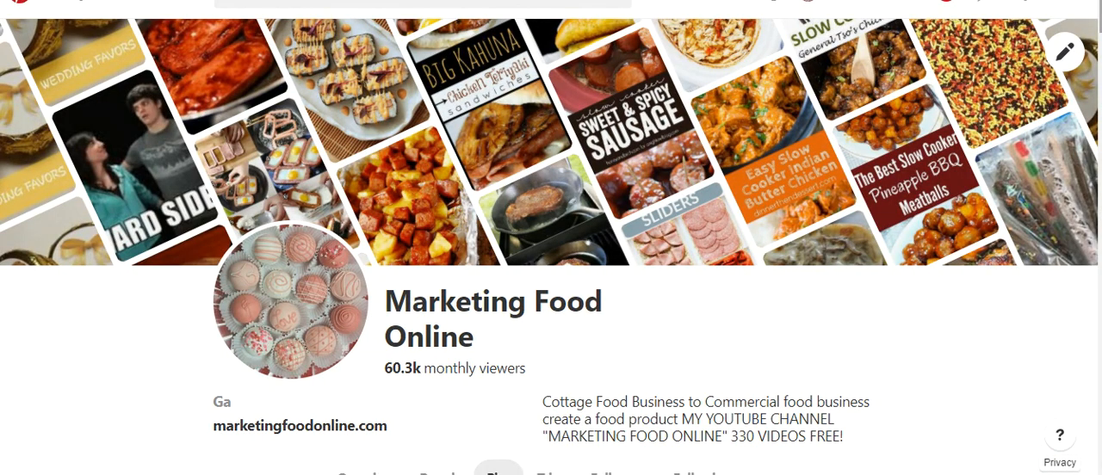